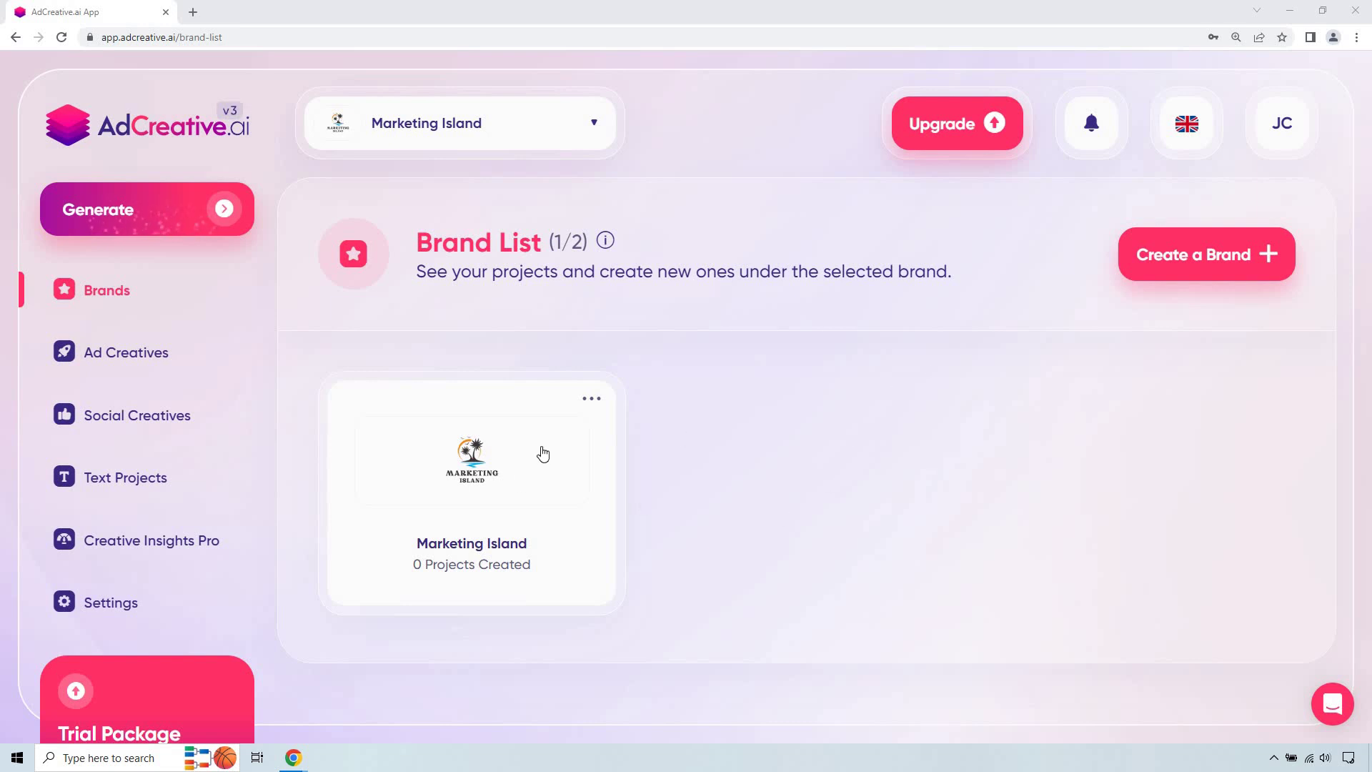
Edit the Marketing Island brand, keep its brand type as Technology, and save it
{"action": "left_click", "coordinate": [591, 398]}
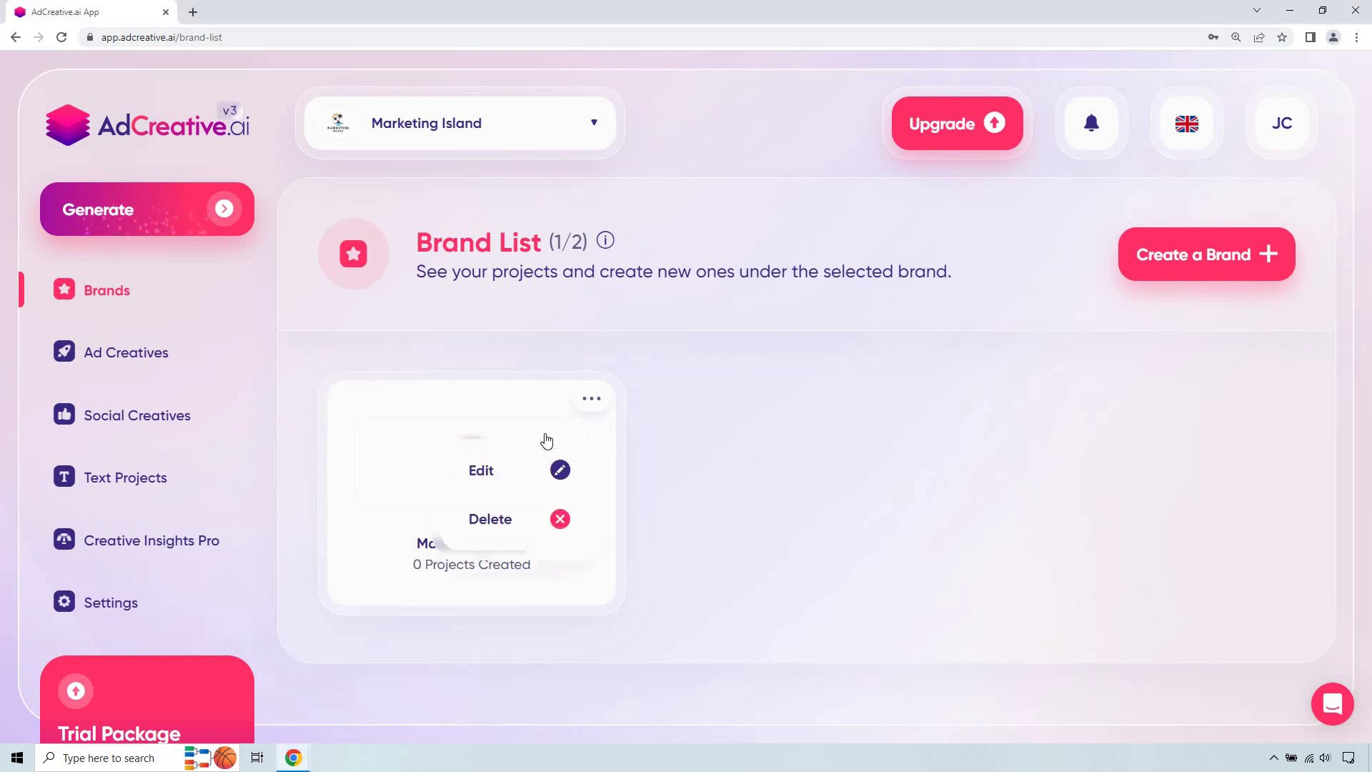
{"action": "left_click", "coordinate": [524, 471]}
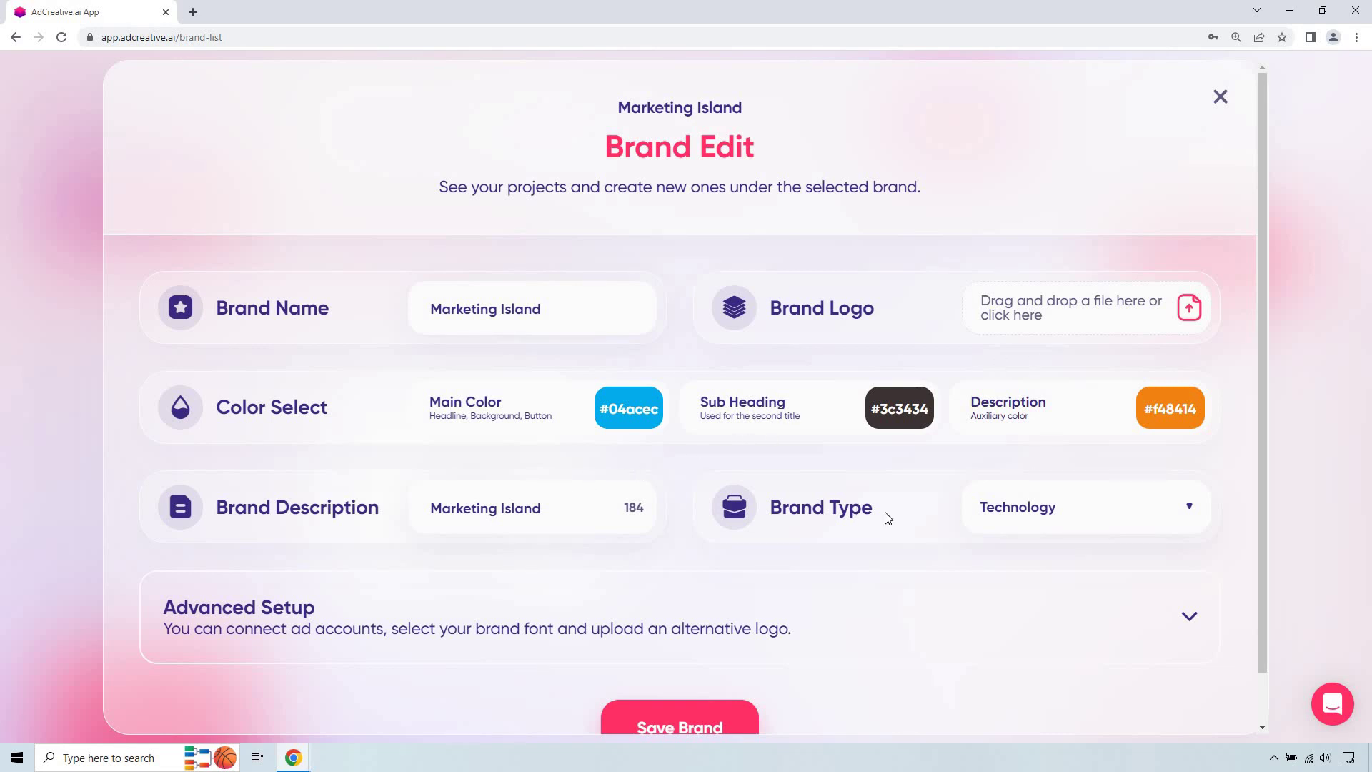
{"action": "left_click", "coordinate": [1015, 514]}
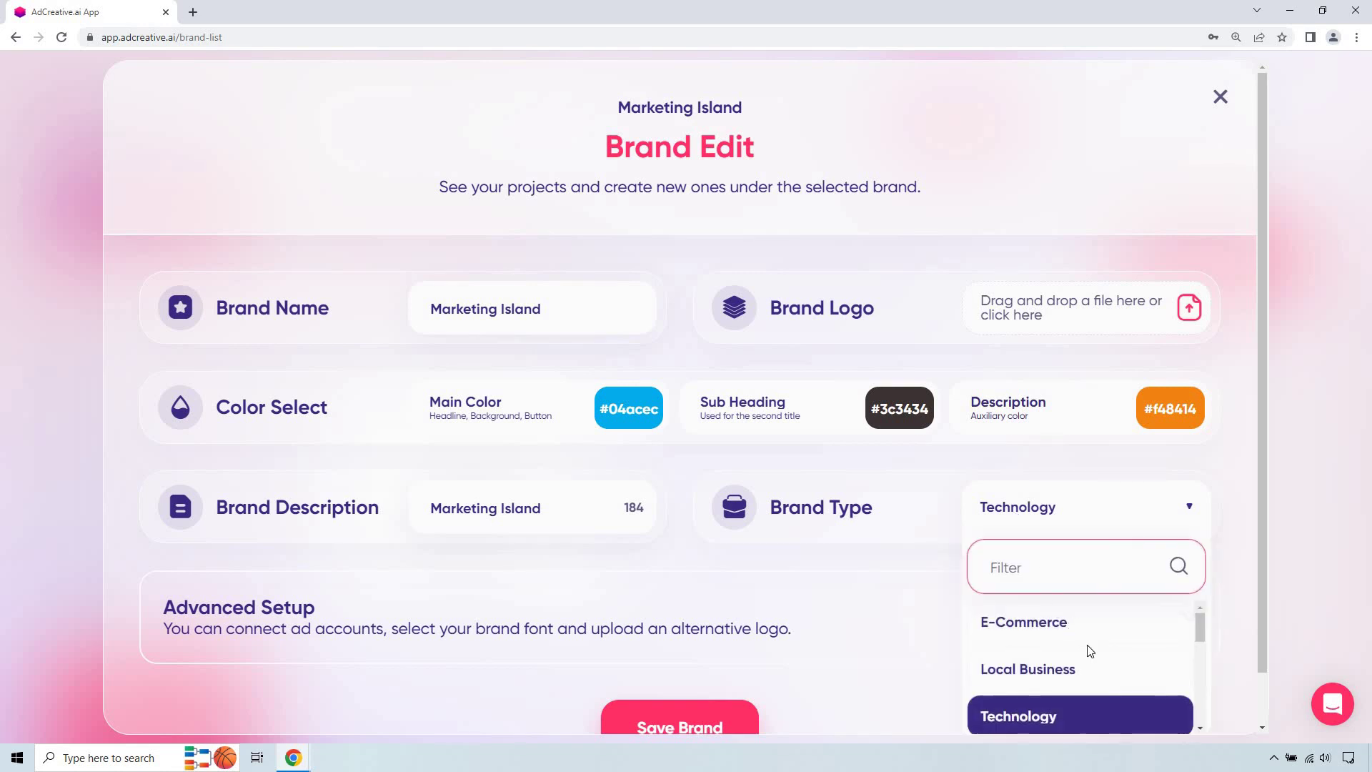
{"action": "scroll", "coordinate": [1087, 643], "scroll_direction": "down", "scroll_amount": 5}
{"action": "scroll", "coordinate": [1087, 638], "scroll_direction": "up", "scroll_amount": 3}
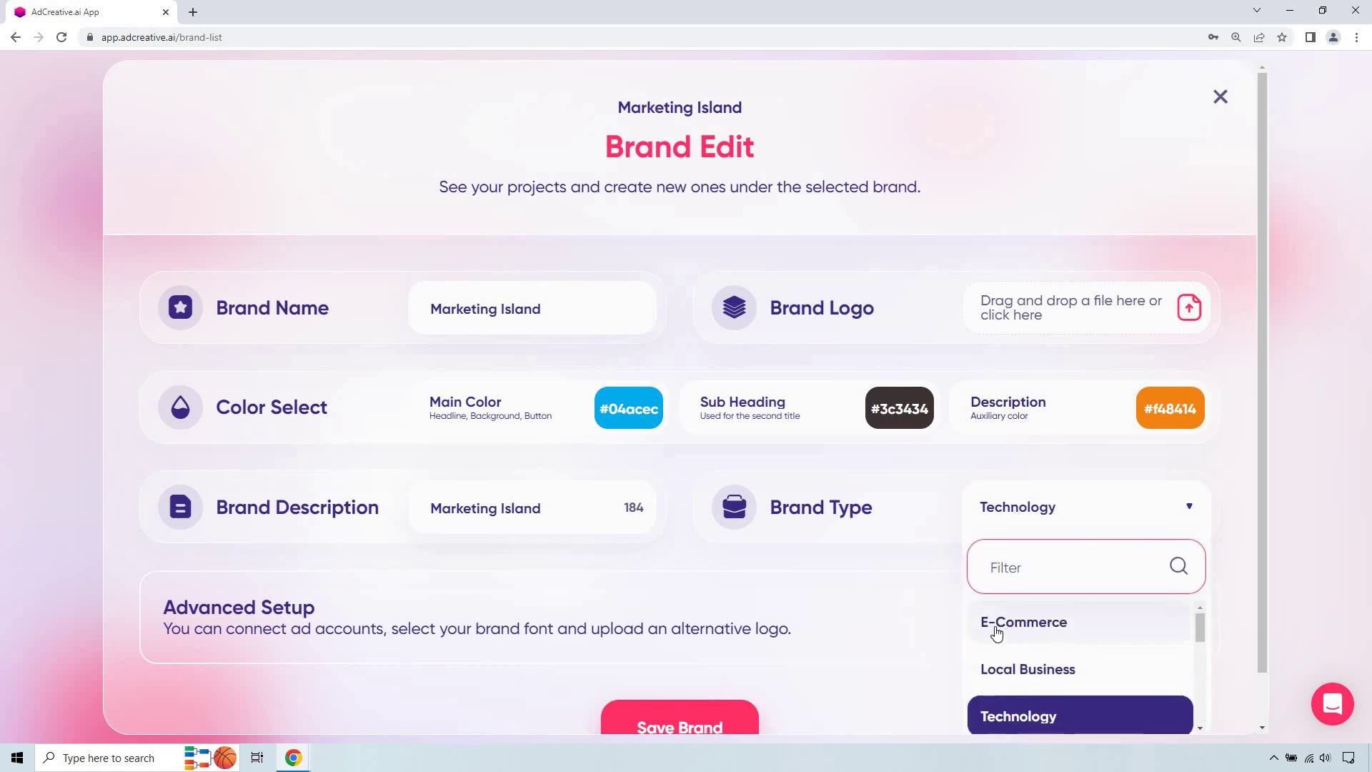
{"action": "left_click", "coordinate": [855, 643]}
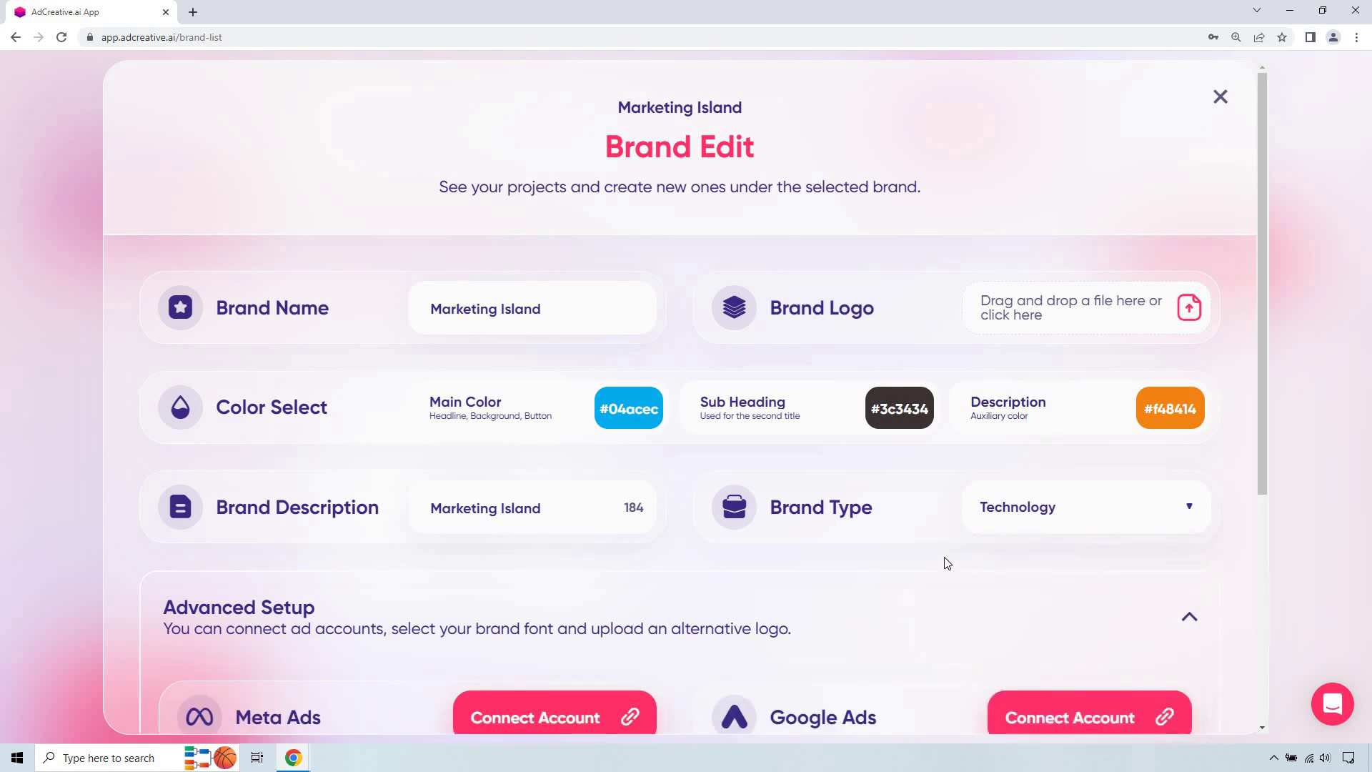
{"action": "scroll", "coordinate": [929, 500], "scroll_direction": "down", "scroll_amount": 4}
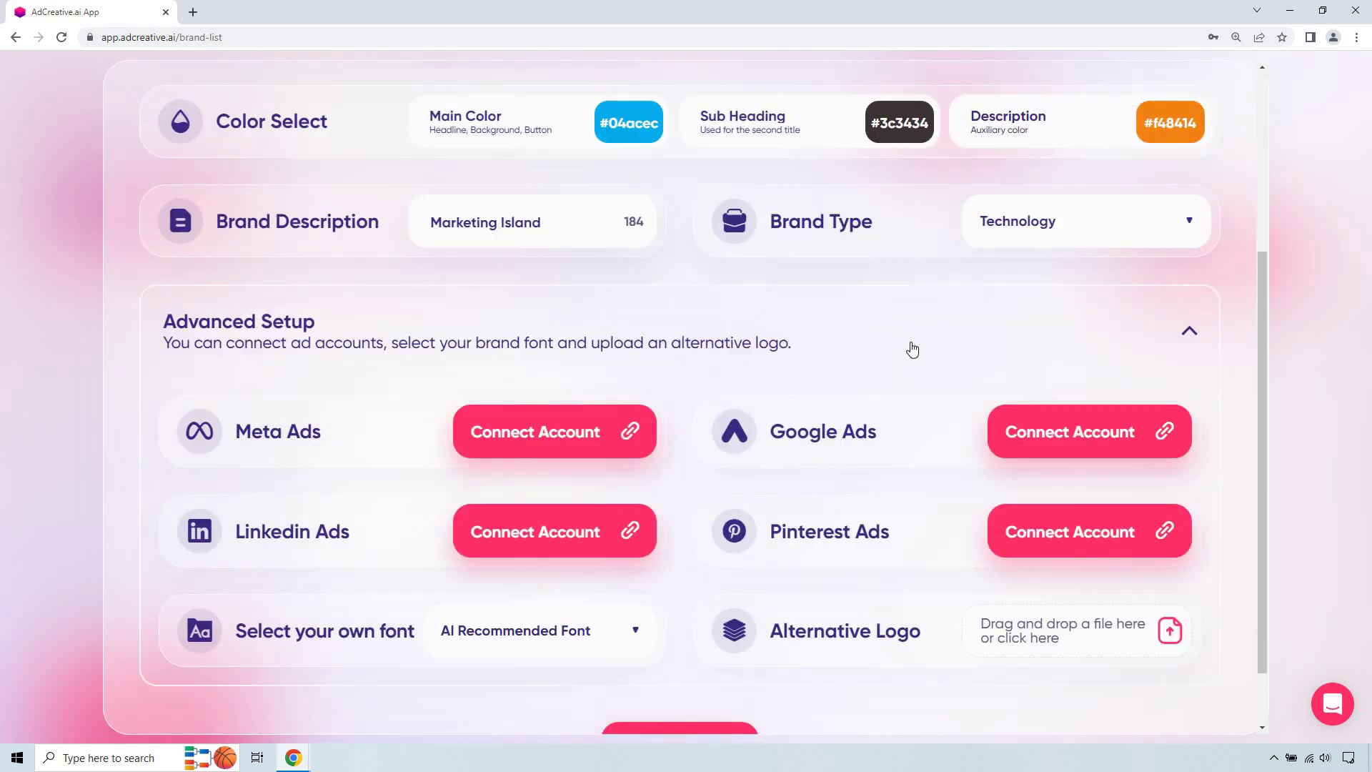
{"action": "left_click", "coordinate": [1182, 336]}
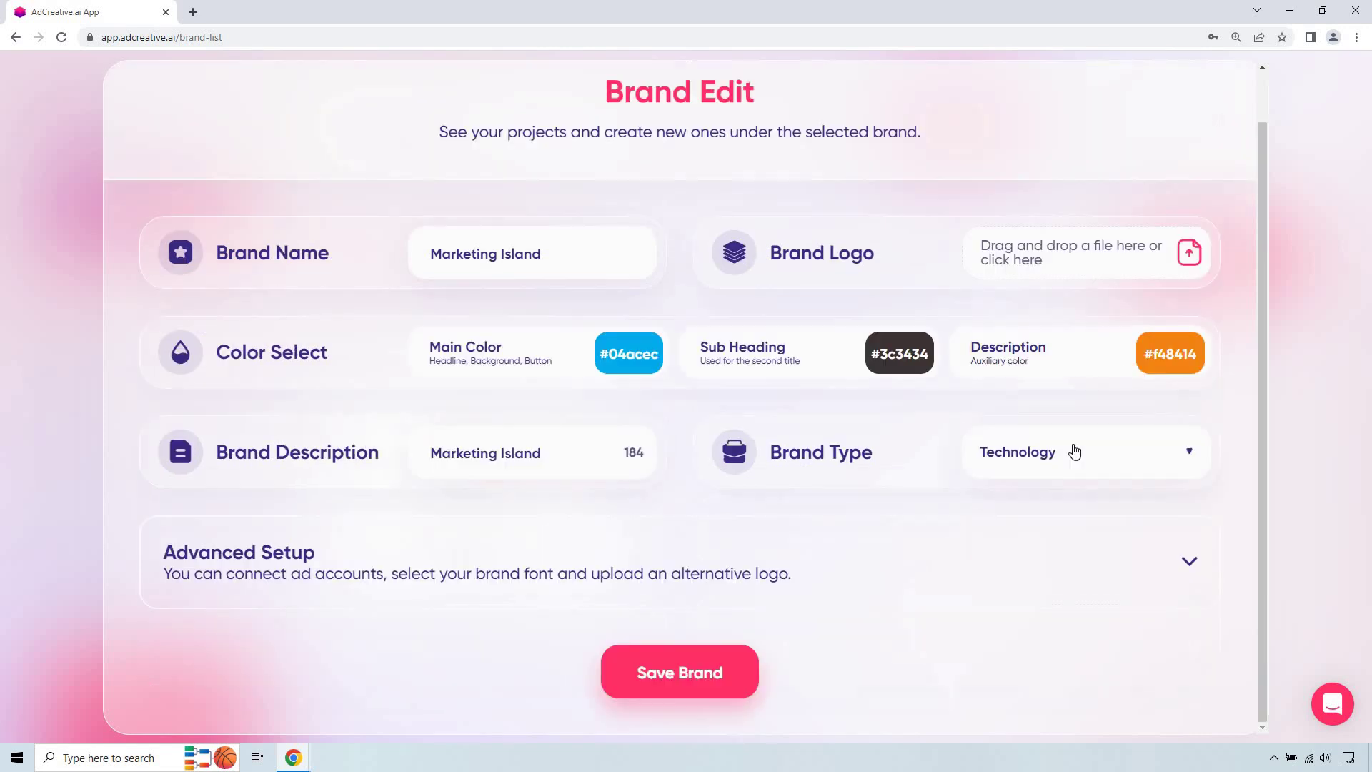
{"action": "left_click", "coordinate": [728, 674]}
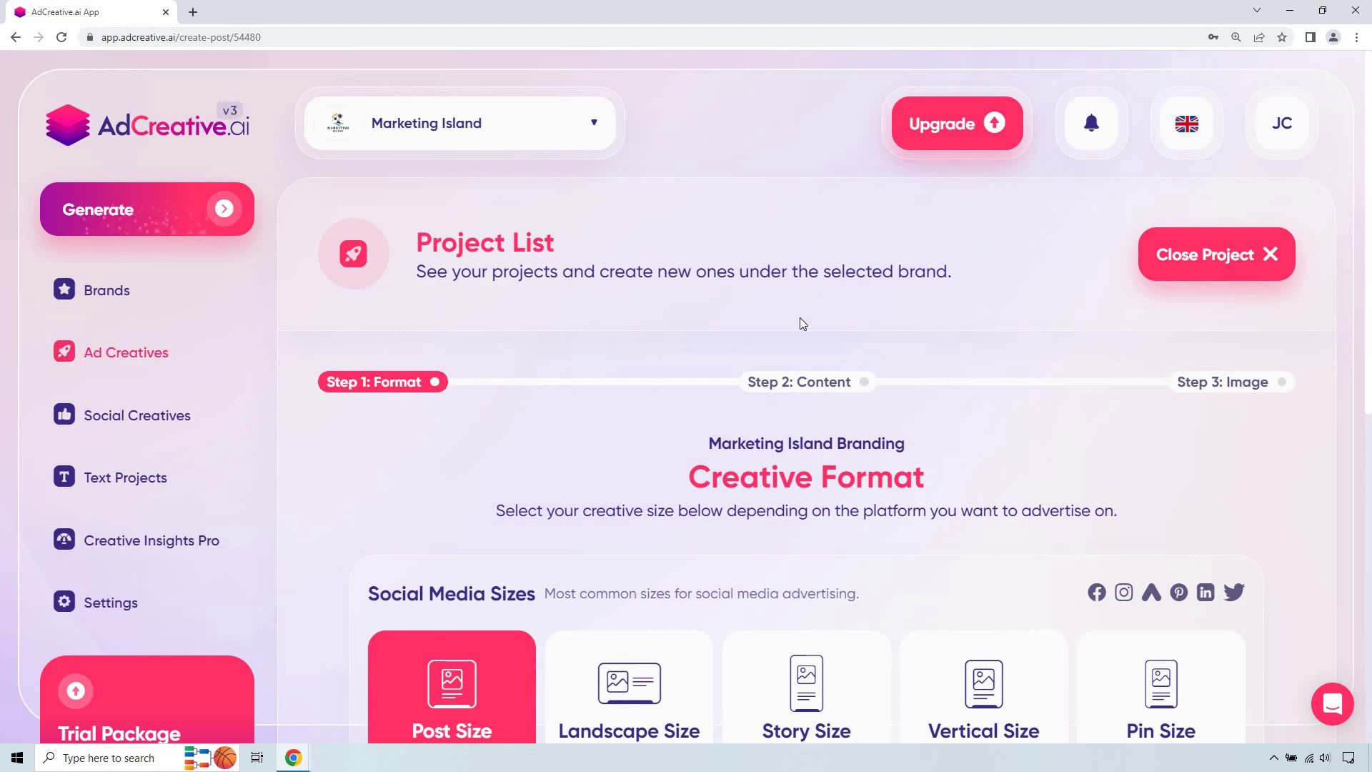
Choose the 1080x1920 Story size creative format
{"action": "scroll", "coordinate": [1049, 303], "scroll_direction": "down", "scroll_amount": 2}
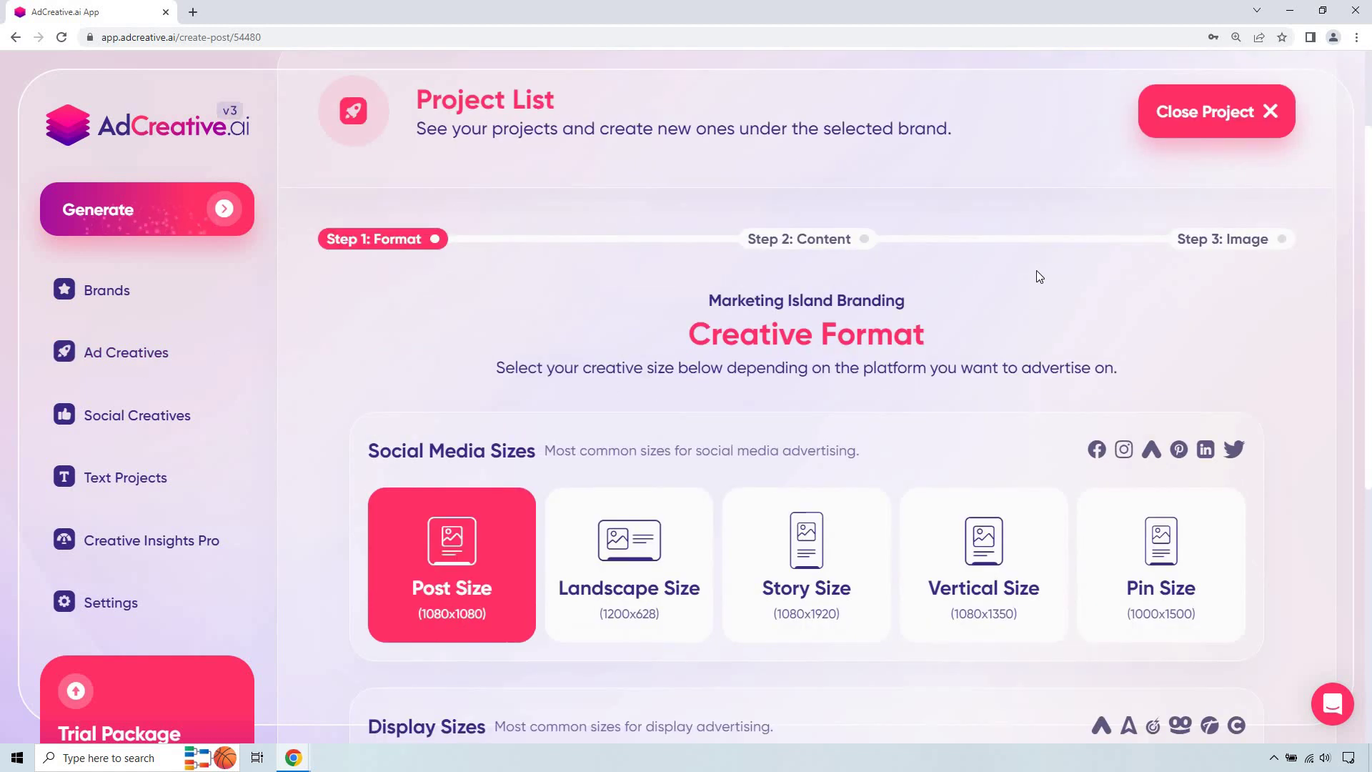
{"action": "scroll", "coordinate": [1036, 265], "scroll_direction": "down", "scroll_amount": 2}
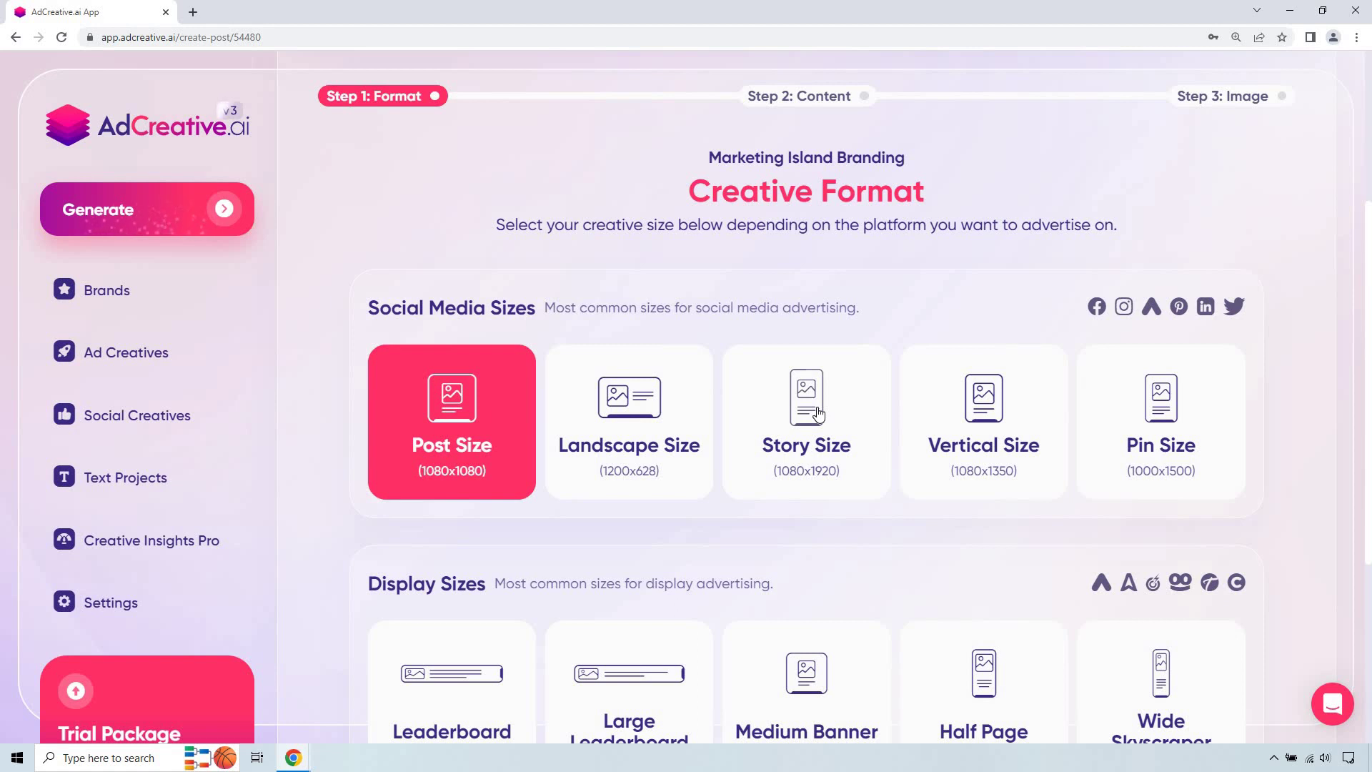
{"action": "left_click", "coordinate": [819, 413]}
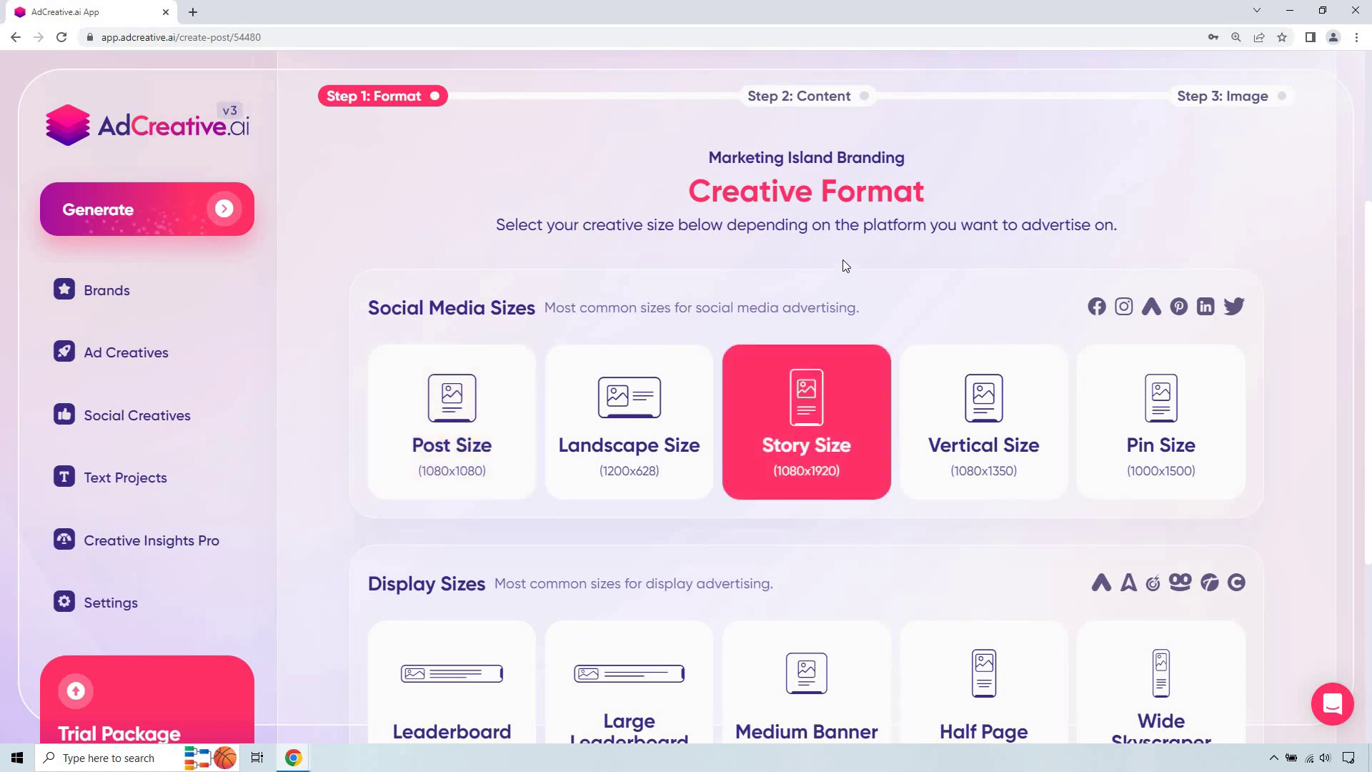
Append 'Story' so the project description reads 'Marketing Island Story'
{"action": "scroll", "coordinate": [706, 427], "scroll_direction": "down", "scroll_amount": 2}
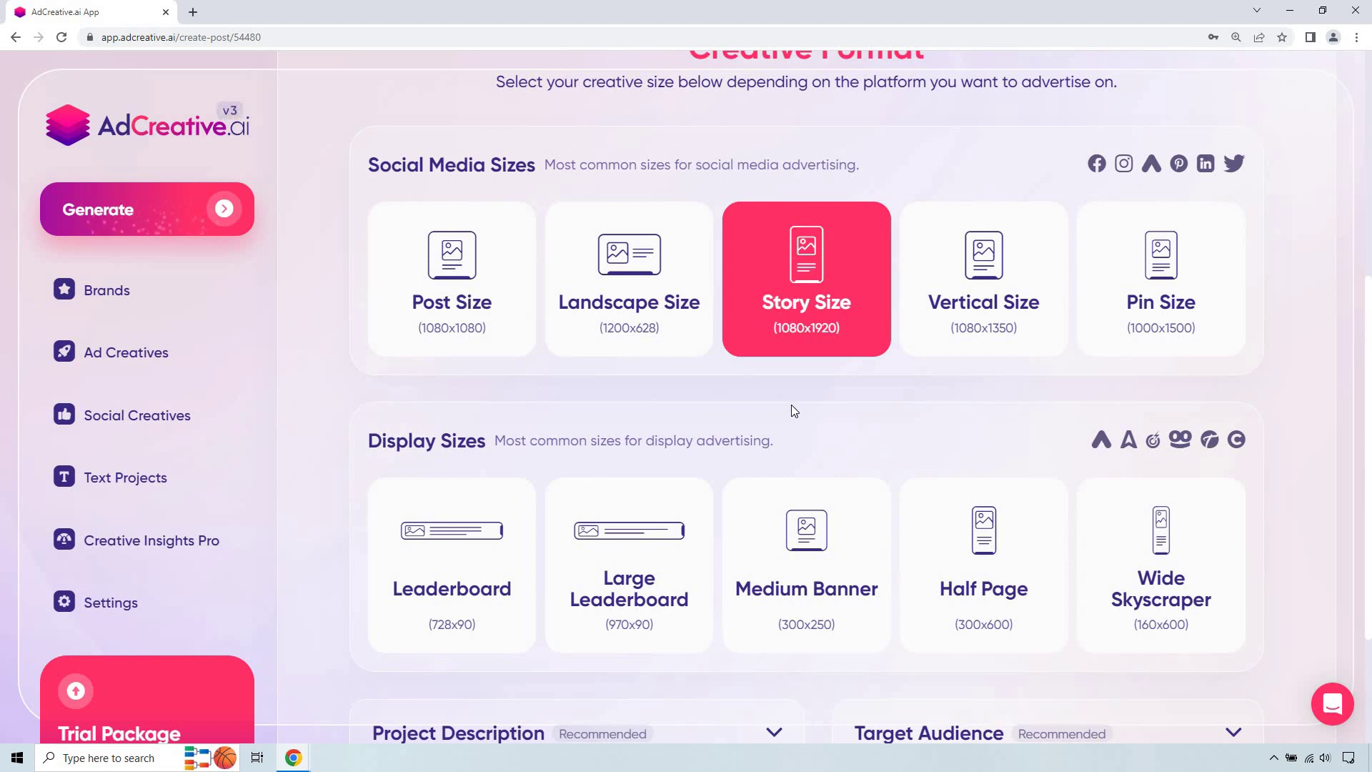
{"action": "scroll", "coordinate": [793, 401], "scroll_direction": "down", "scroll_amount": 1}
{"action": "scroll", "coordinate": [792, 398], "scroll_direction": "down", "scroll_amount": 1}
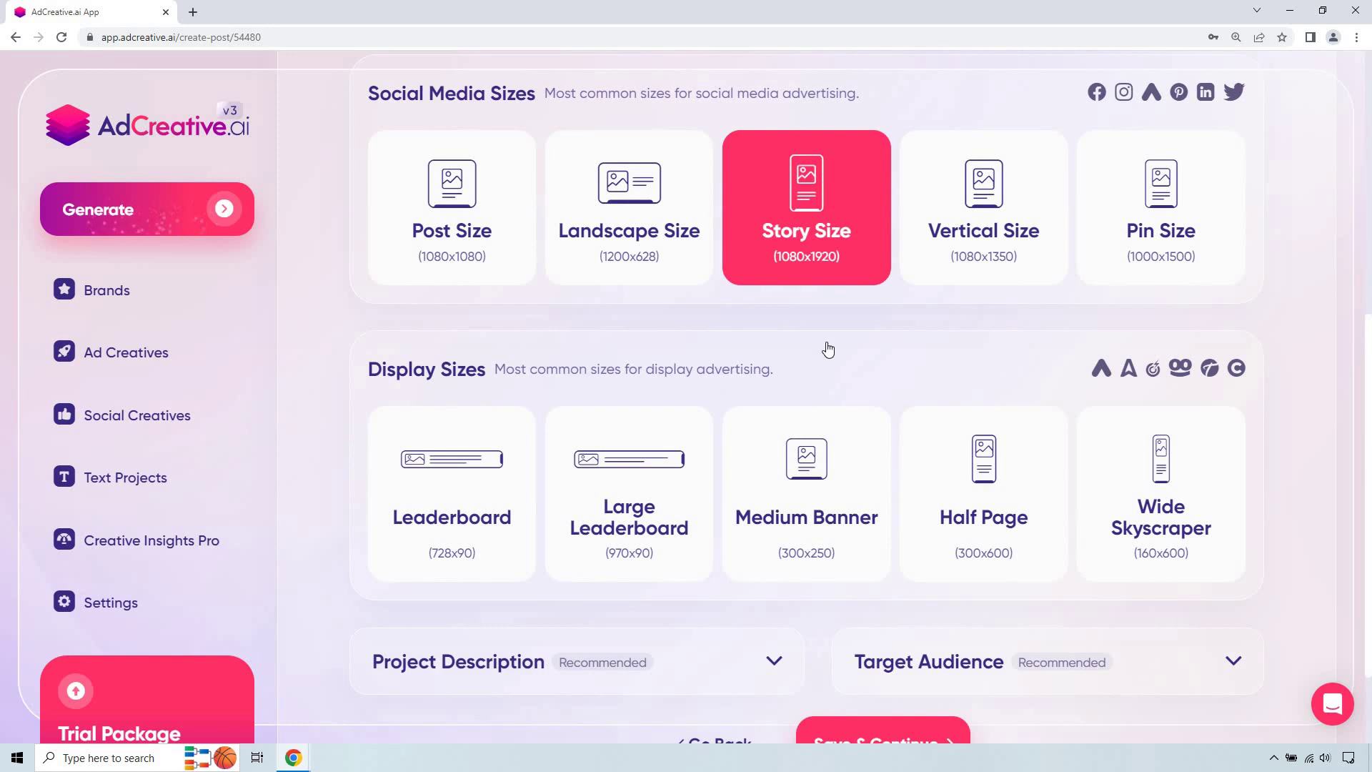
{"action": "scroll", "coordinate": [764, 441], "scroll_direction": "down", "scroll_amount": 2}
{"action": "left_click", "coordinate": [701, 538]}
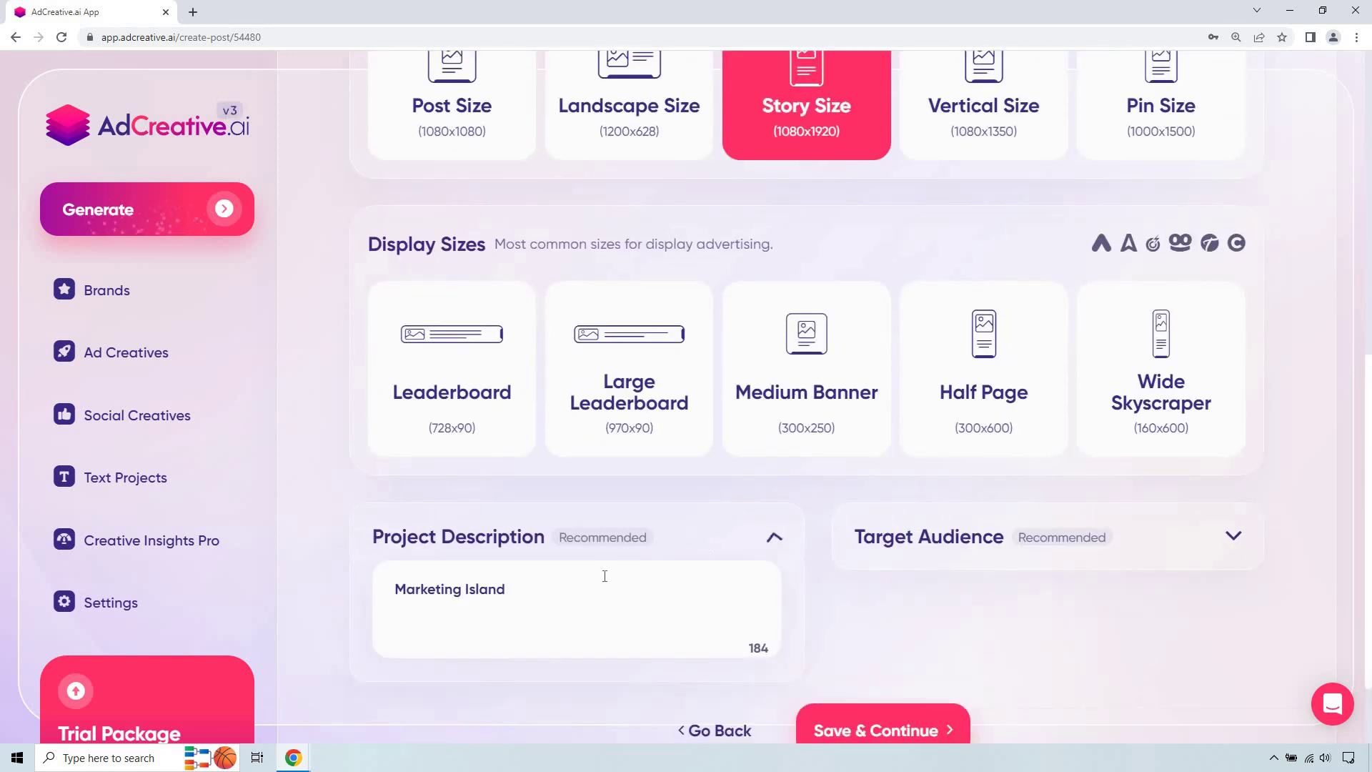
{"action": "type", "text": "Story"}
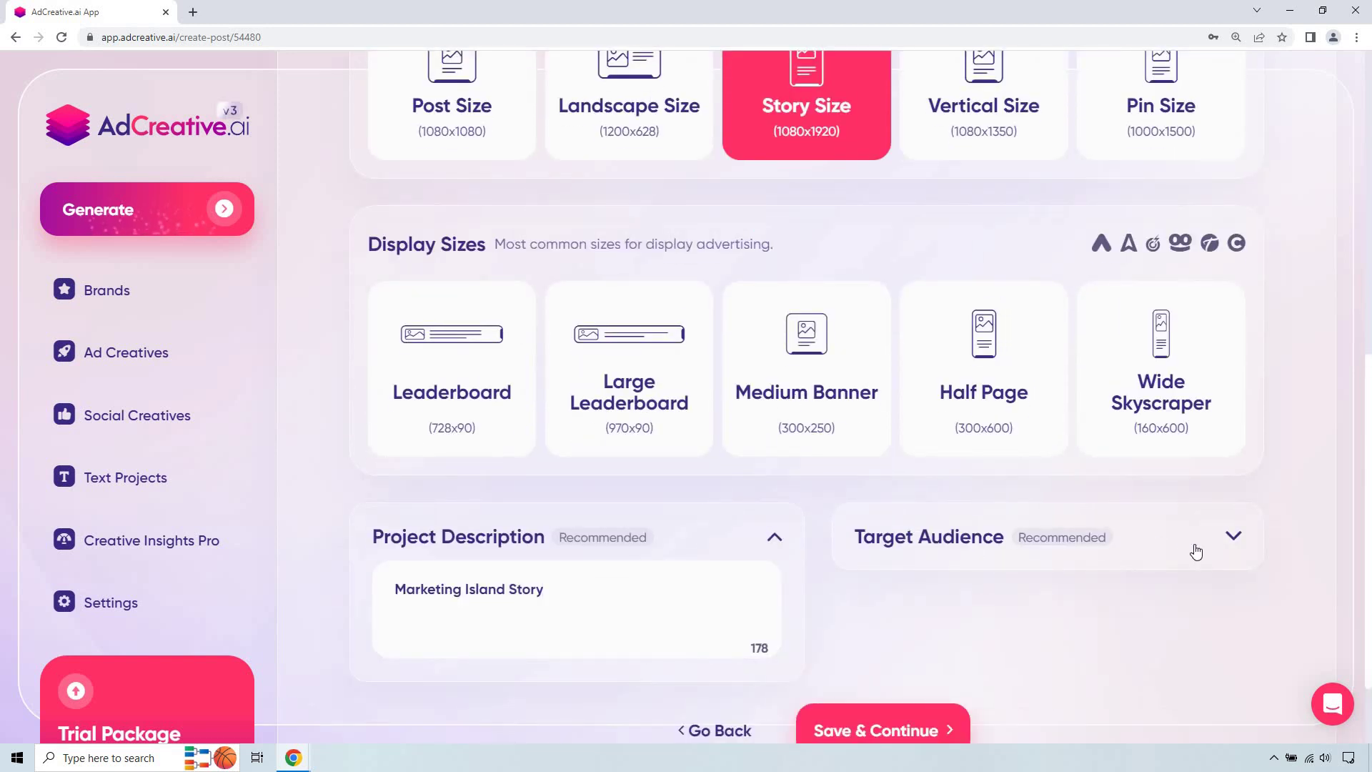
Set the target audience to 'Small Business Owners'
{"action": "left_click", "coordinate": [1236, 537]}
{"action": "scroll", "coordinate": [1095, 519], "scroll_direction": "down", "scroll_amount": 1}
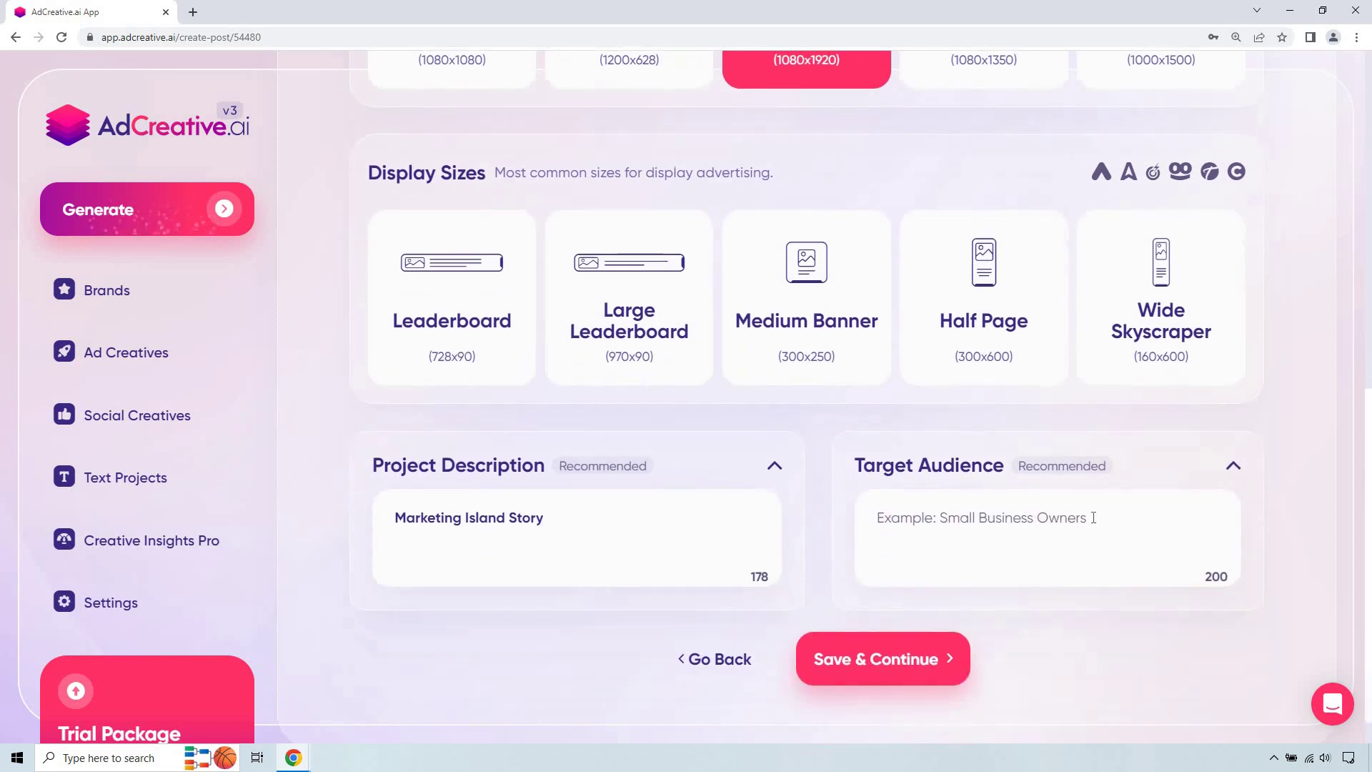
{"action": "left_click", "coordinate": [1093, 515]}
{"action": "type", "text": "Small Business Owners"}
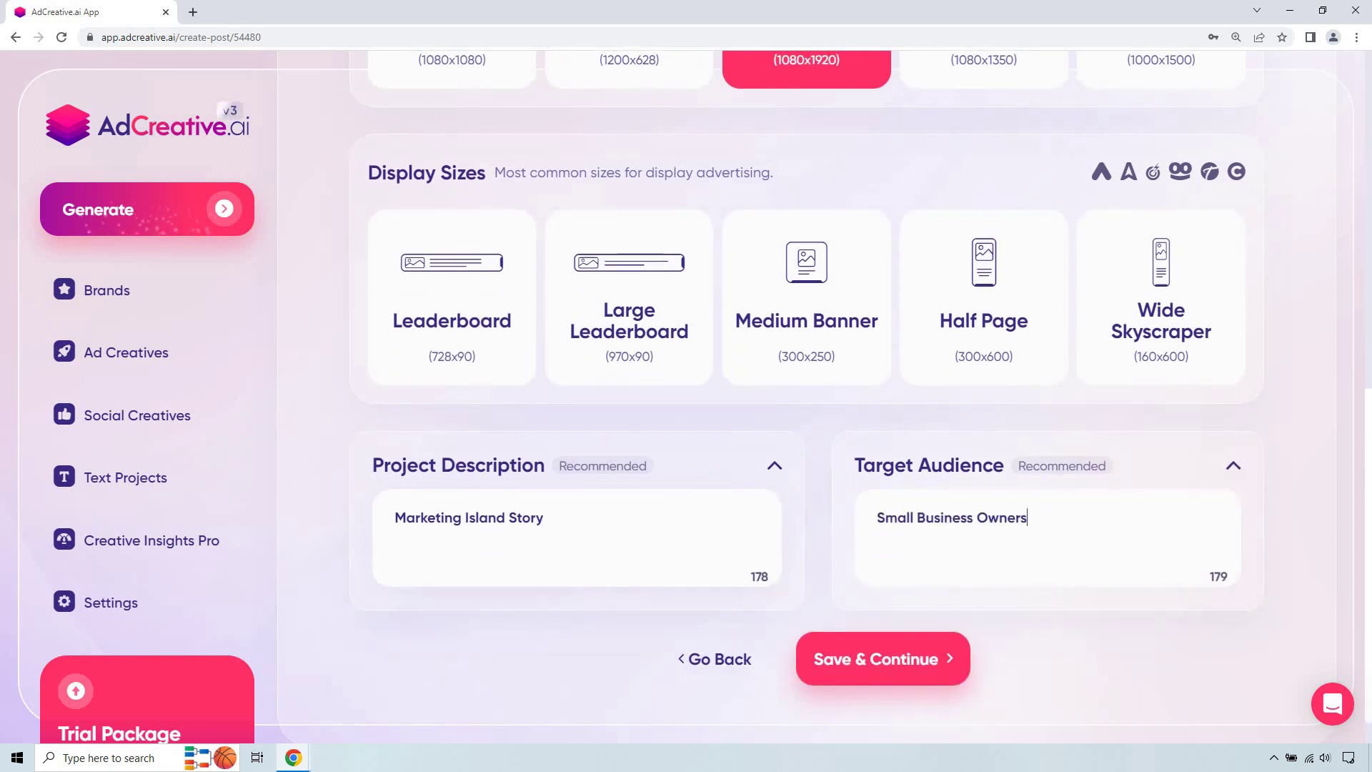
Fill headline, punchline and 'Discover The Best Options' CTA with Text AI, then save
{"action": "left_click", "coordinate": [954, 658]}
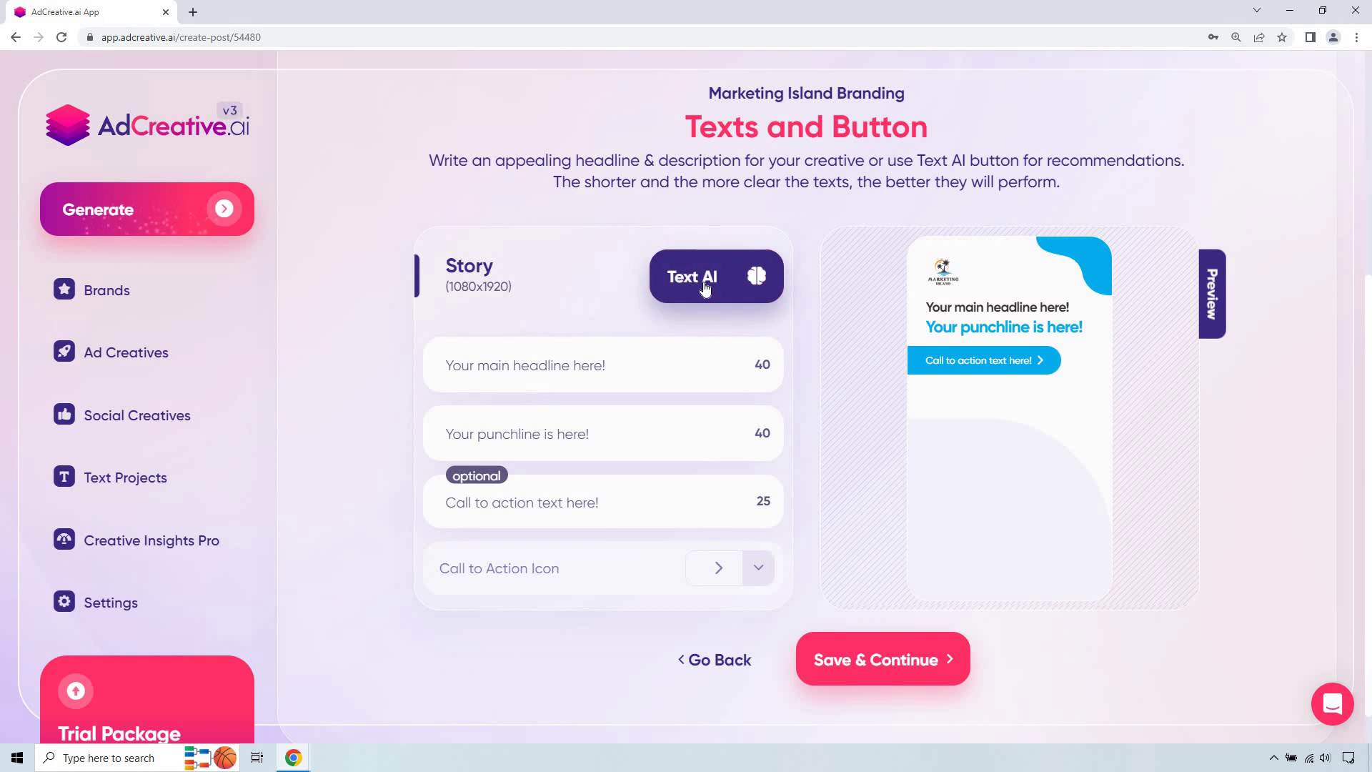
{"action": "left_click", "coordinate": [621, 371]}
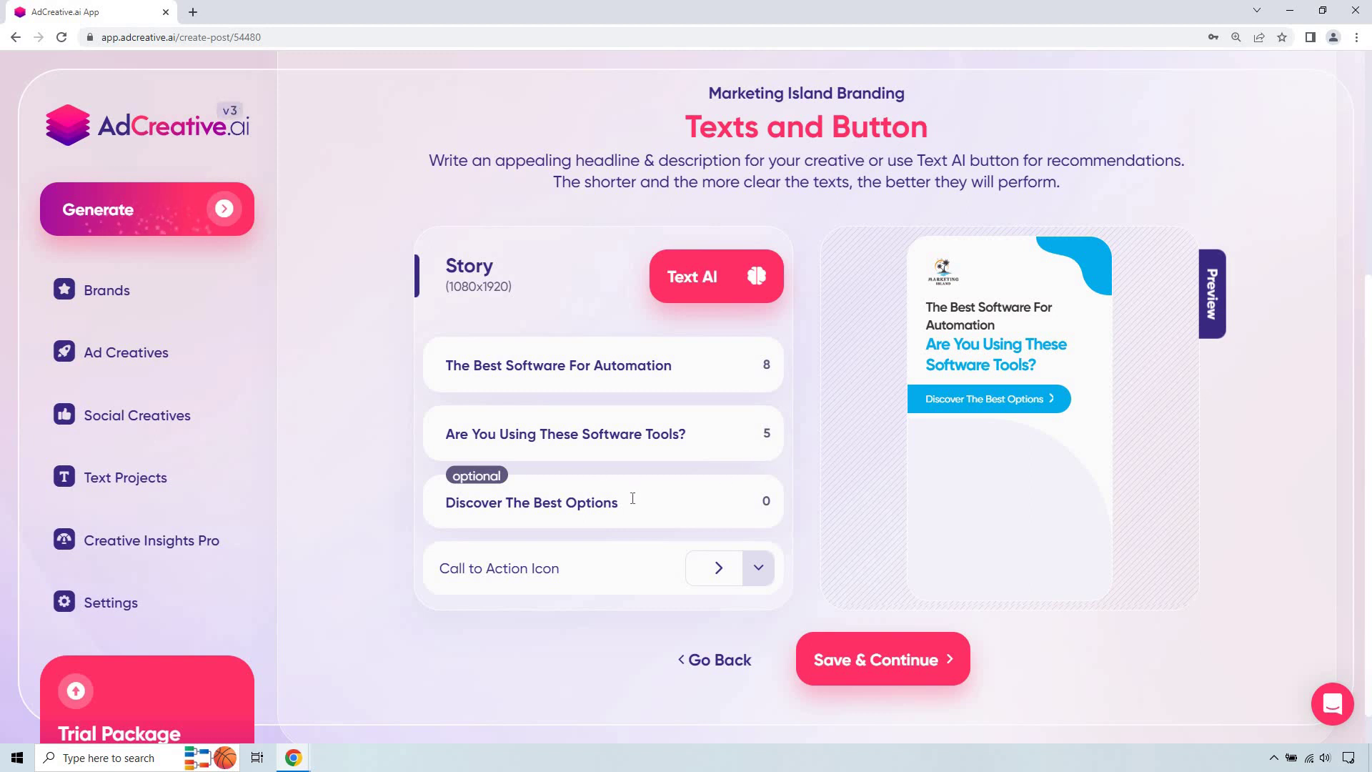
{"action": "scroll", "coordinate": [647, 535], "scroll_direction": "down", "scroll_amount": 1}
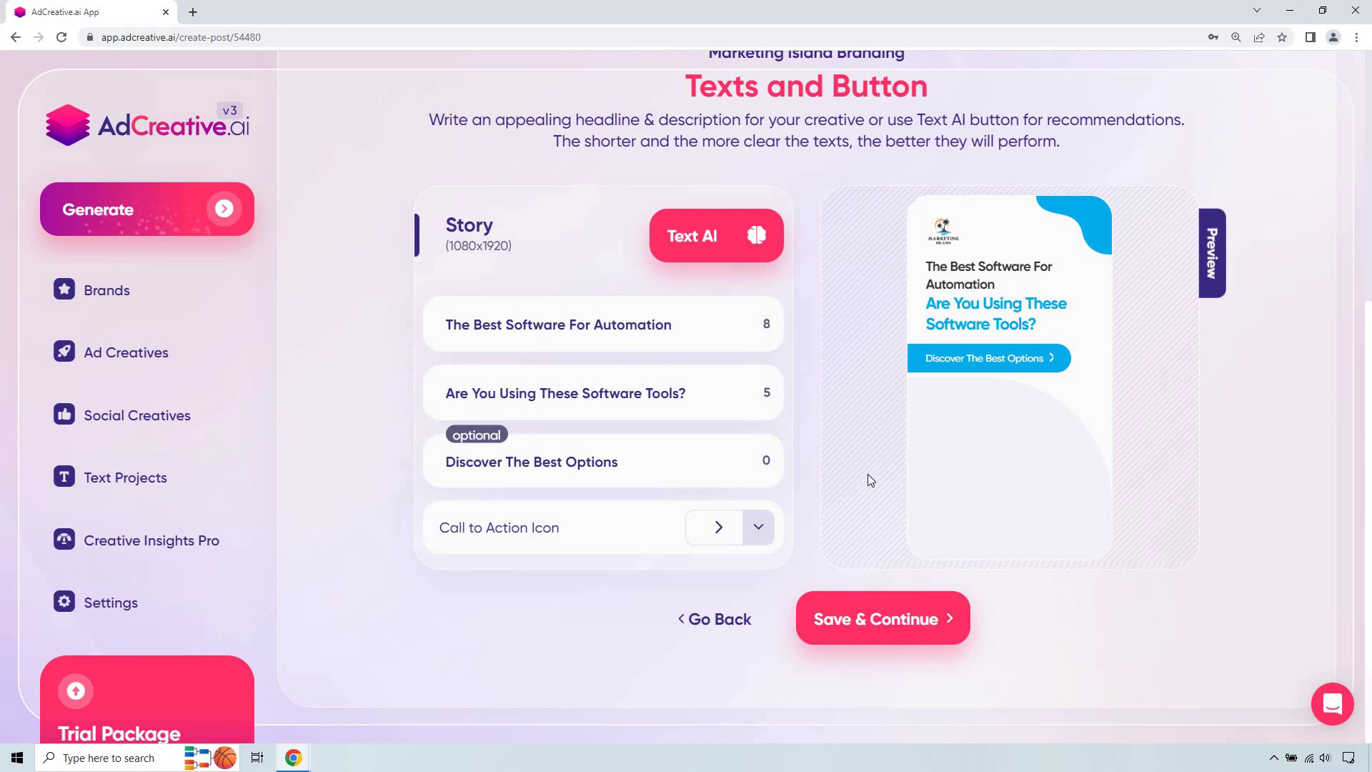
{"action": "left_click", "coordinate": [940, 613]}
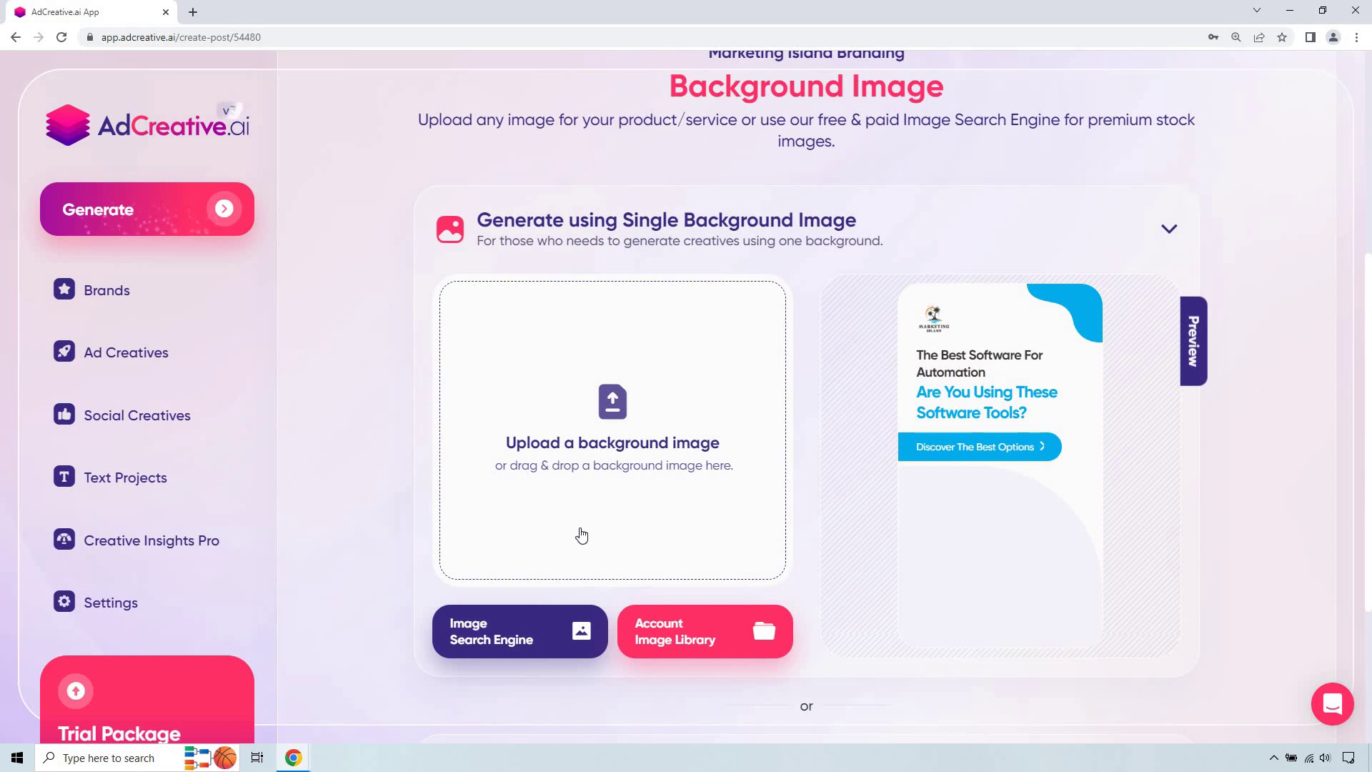
Search the stock image library for 'marketing'
{"action": "left_click", "coordinate": [484, 637]}
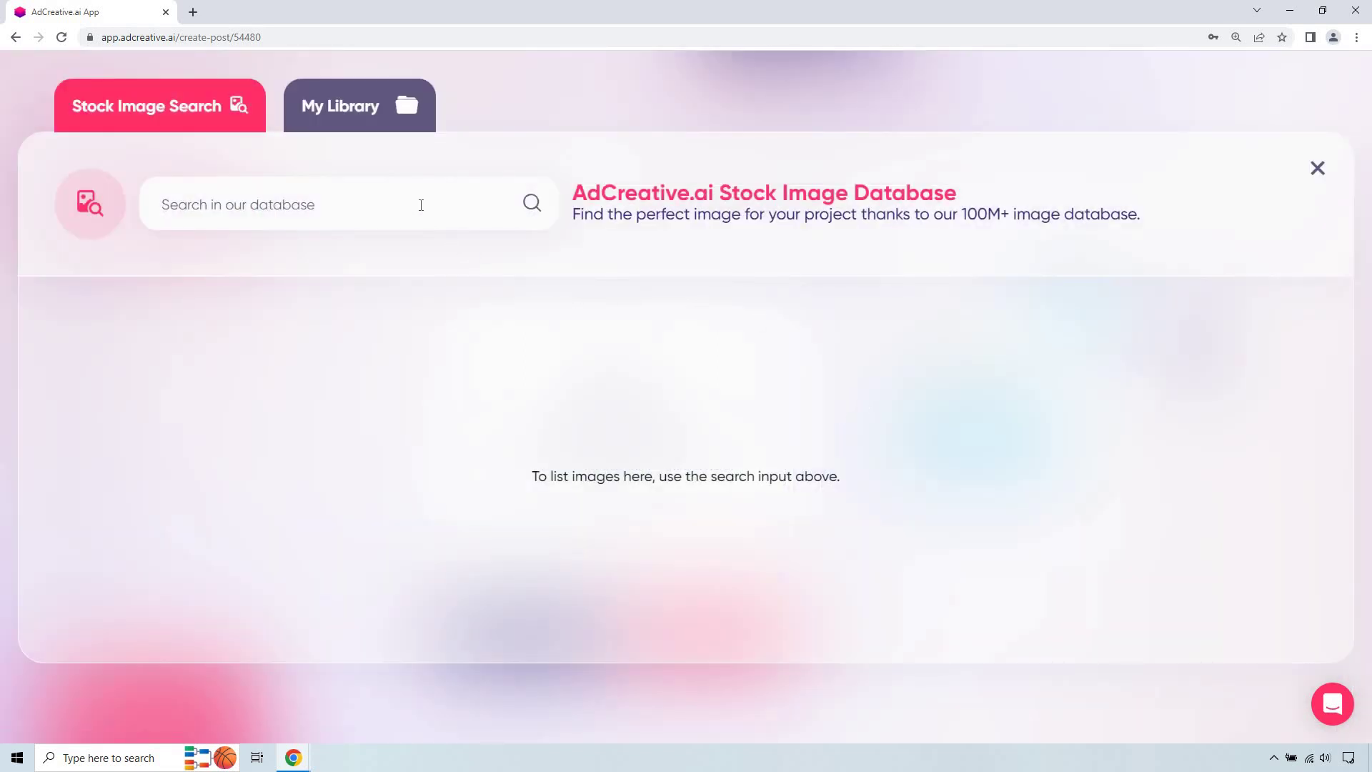
{"action": "left_click", "coordinate": [420, 205]}
{"action": "type", "text": "marketing"}
{"action": "key", "text": "Return"}
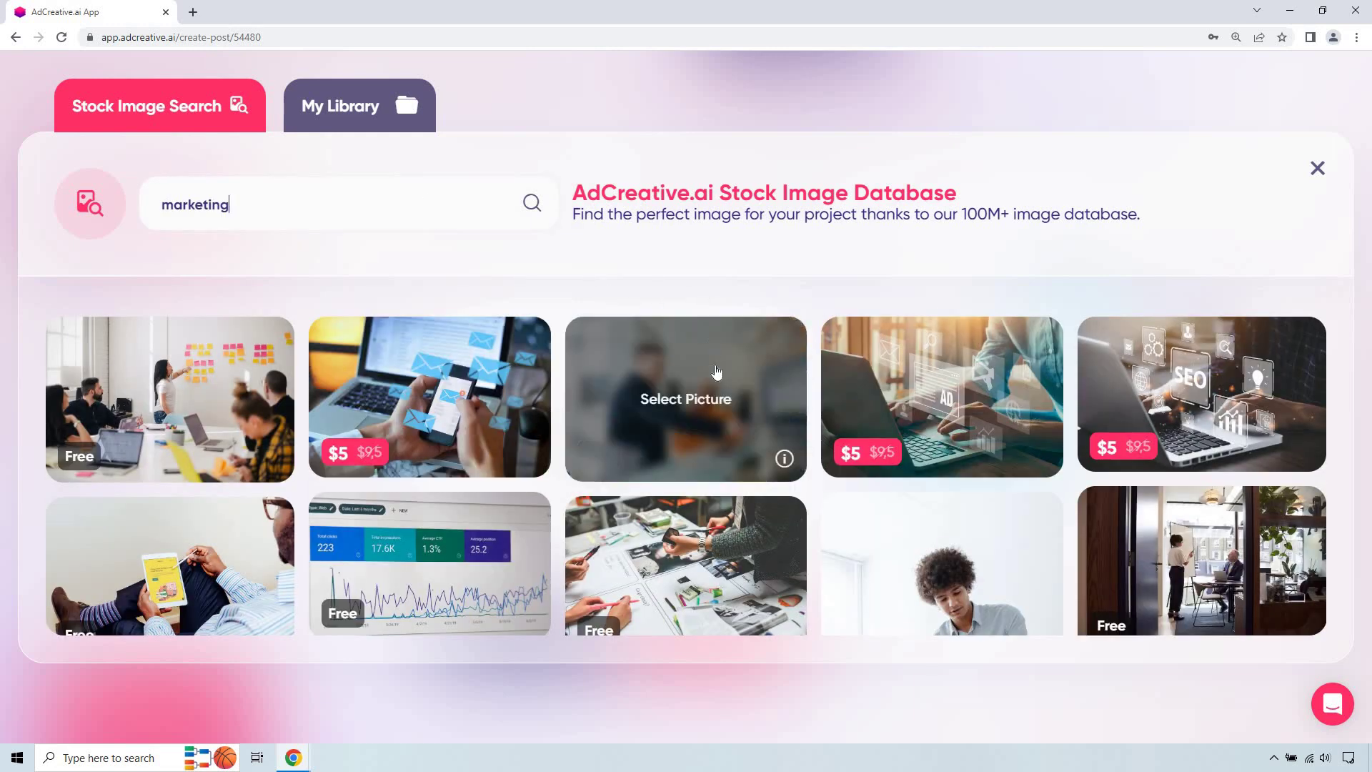
Select the overhead photo of hands typing on a laptop as the background
{"action": "scroll", "coordinate": [714, 342], "scroll_direction": "down", "scroll_amount": 3}
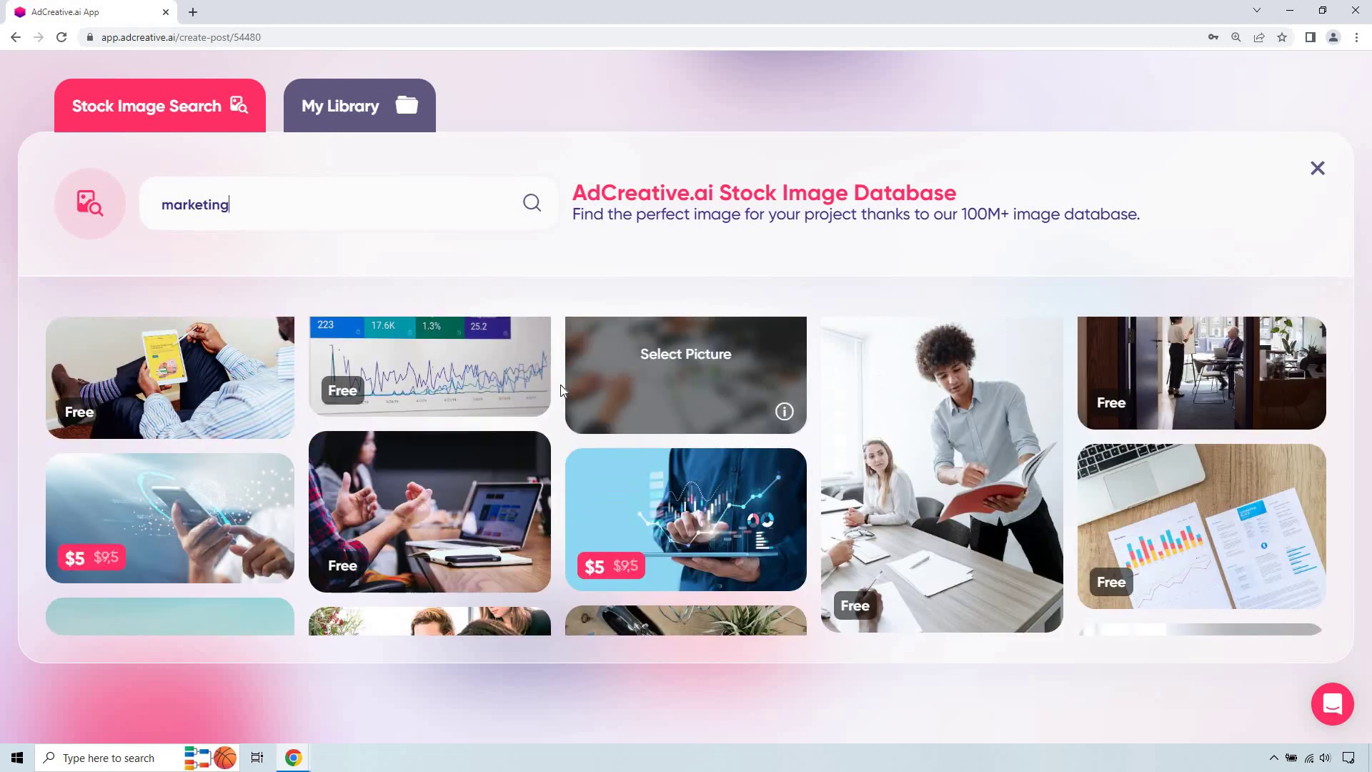
{"action": "scroll", "coordinate": [471, 421], "scroll_direction": "up", "scroll_amount": 1}
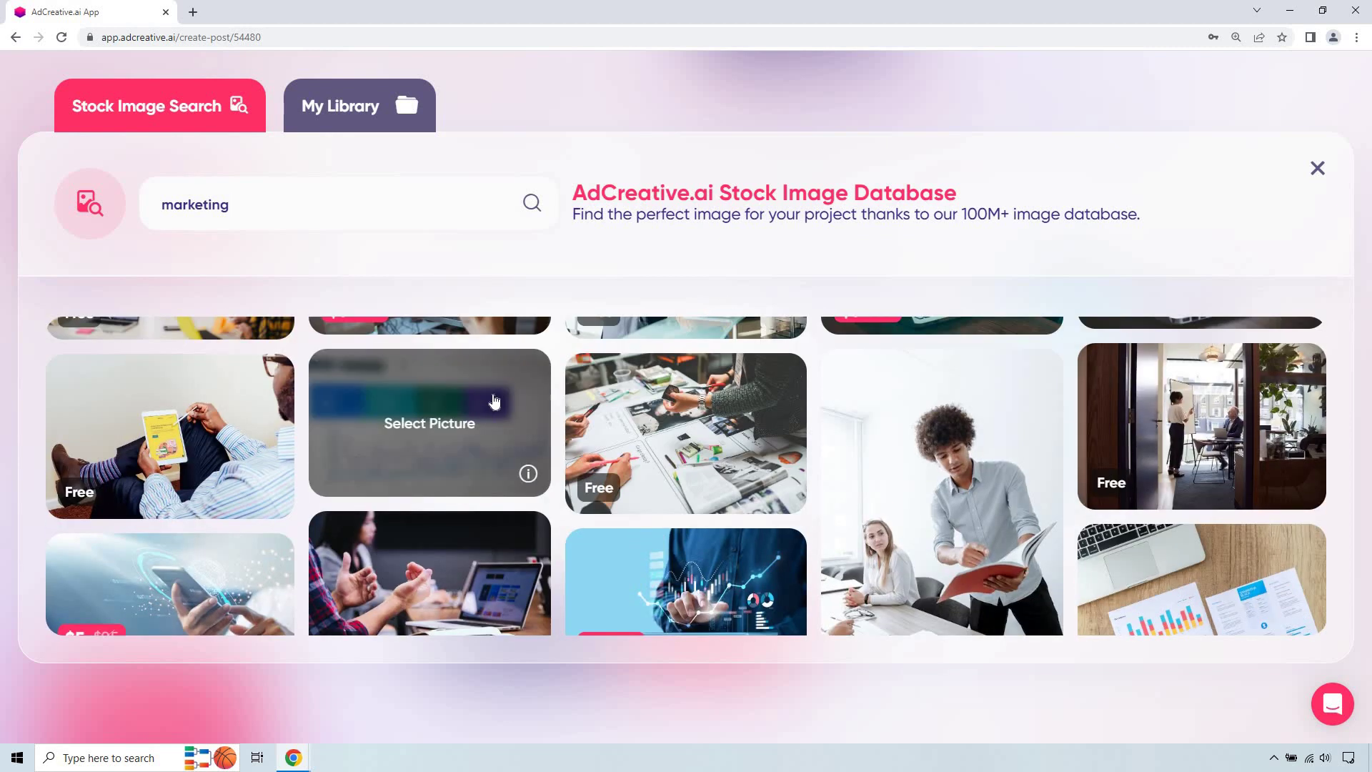
{"action": "scroll", "coordinate": [490, 400], "scroll_direction": "down", "scroll_amount": 3}
{"action": "scroll", "coordinate": [500, 422], "scroll_direction": "down", "scroll_amount": 1}
{"action": "scroll", "coordinate": [519, 441], "scroll_direction": "up", "scroll_amount": 4}
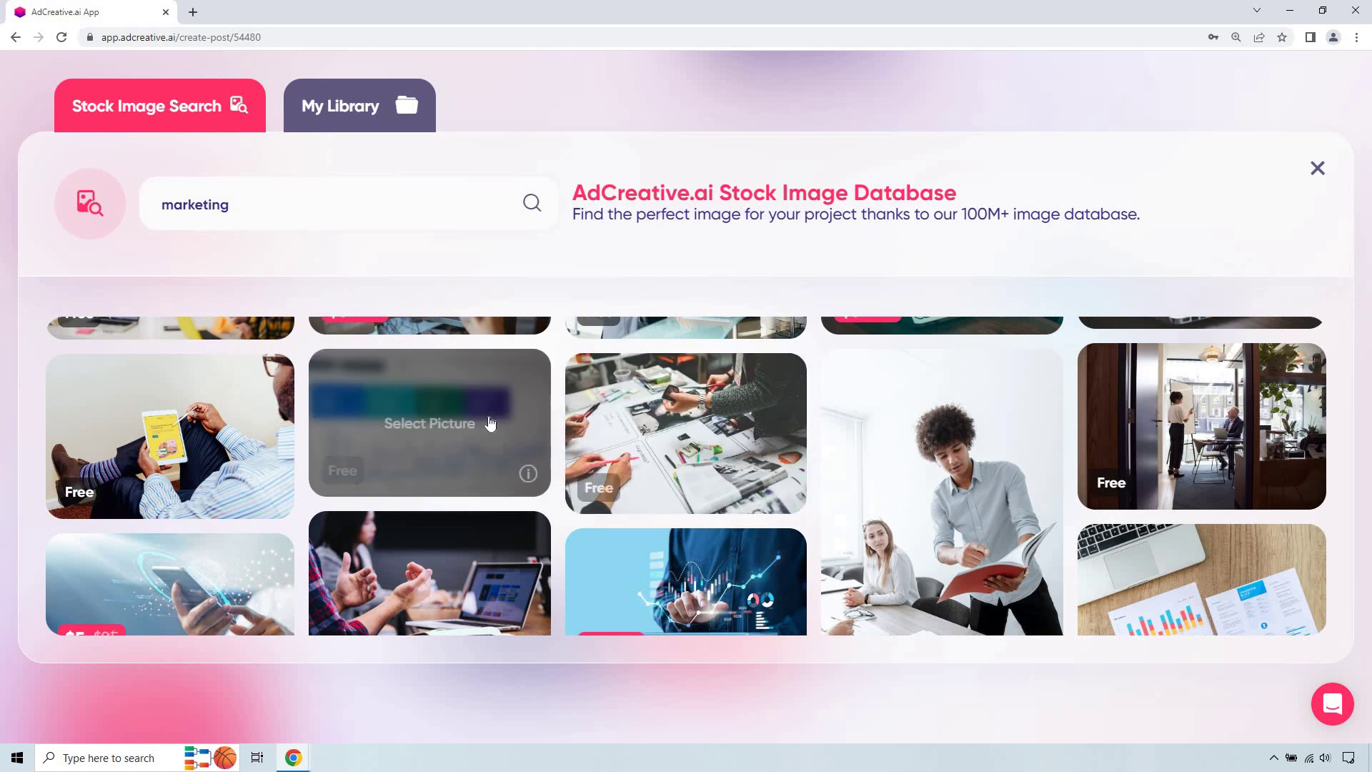
{"action": "scroll", "coordinate": [614, 386], "scroll_direction": "down", "scroll_amount": 4}
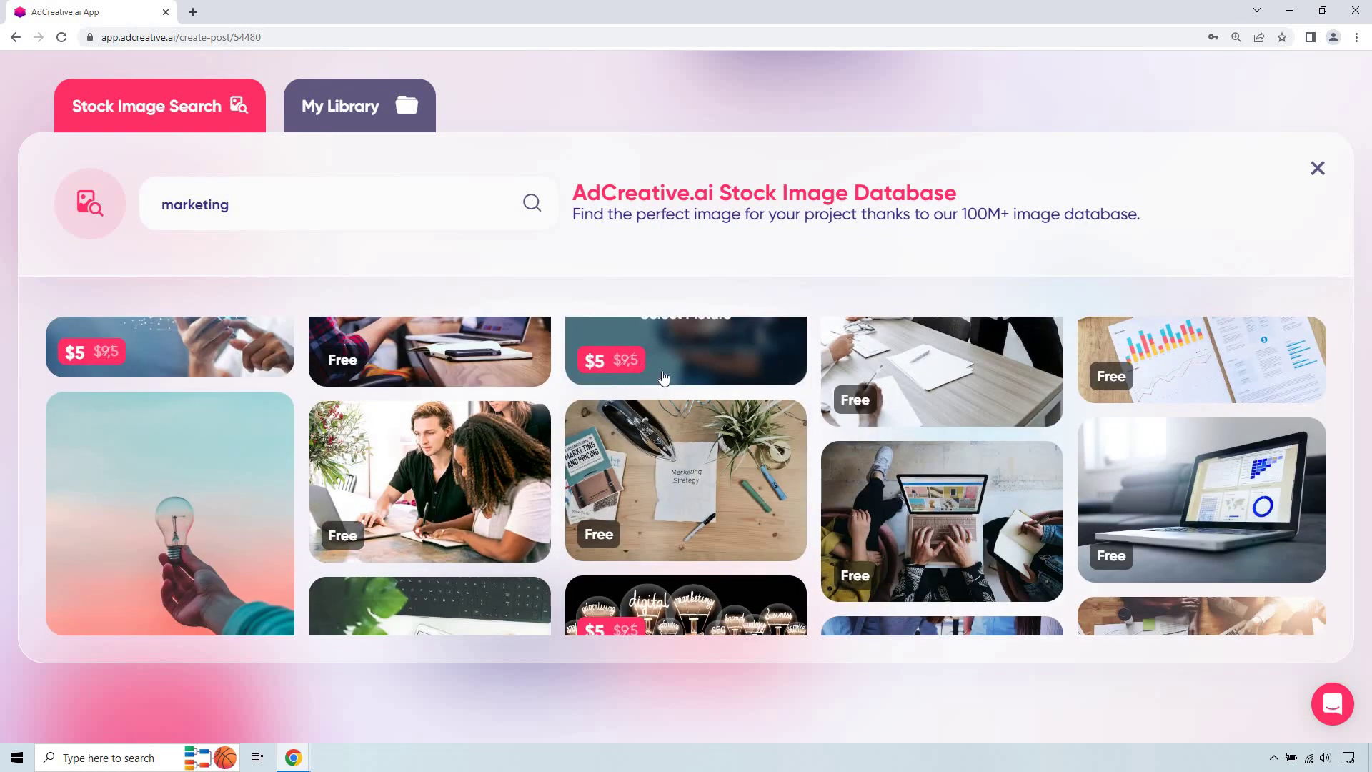
{"action": "scroll", "coordinate": [650, 372], "scroll_direction": "down", "scroll_amount": 1}
{"action": "scroll", "coordinate": [714, 370], "scroll_direction": "down", "scroll_amount": 3}
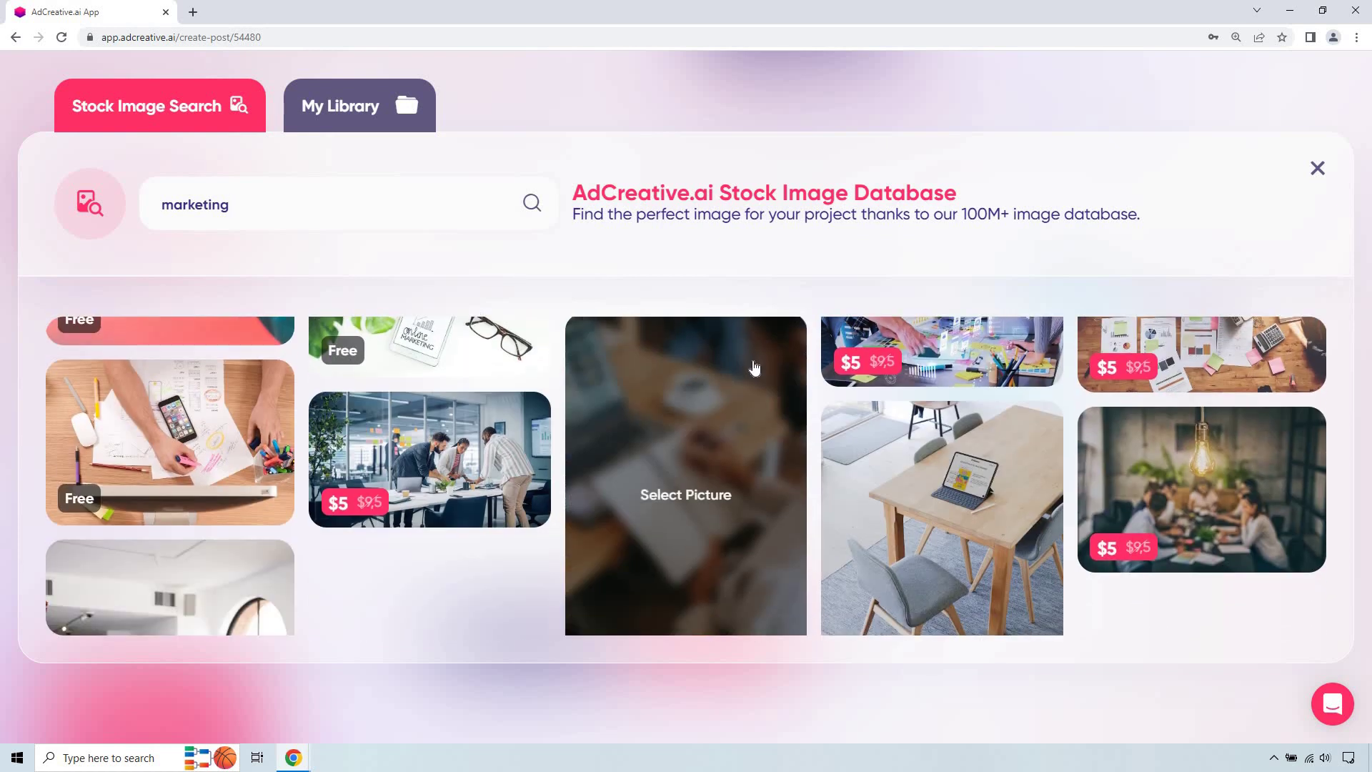
{"action": "scroll", "coordinate": [758, 371], "scroll_direction": "down", "scroll_amount": 4}
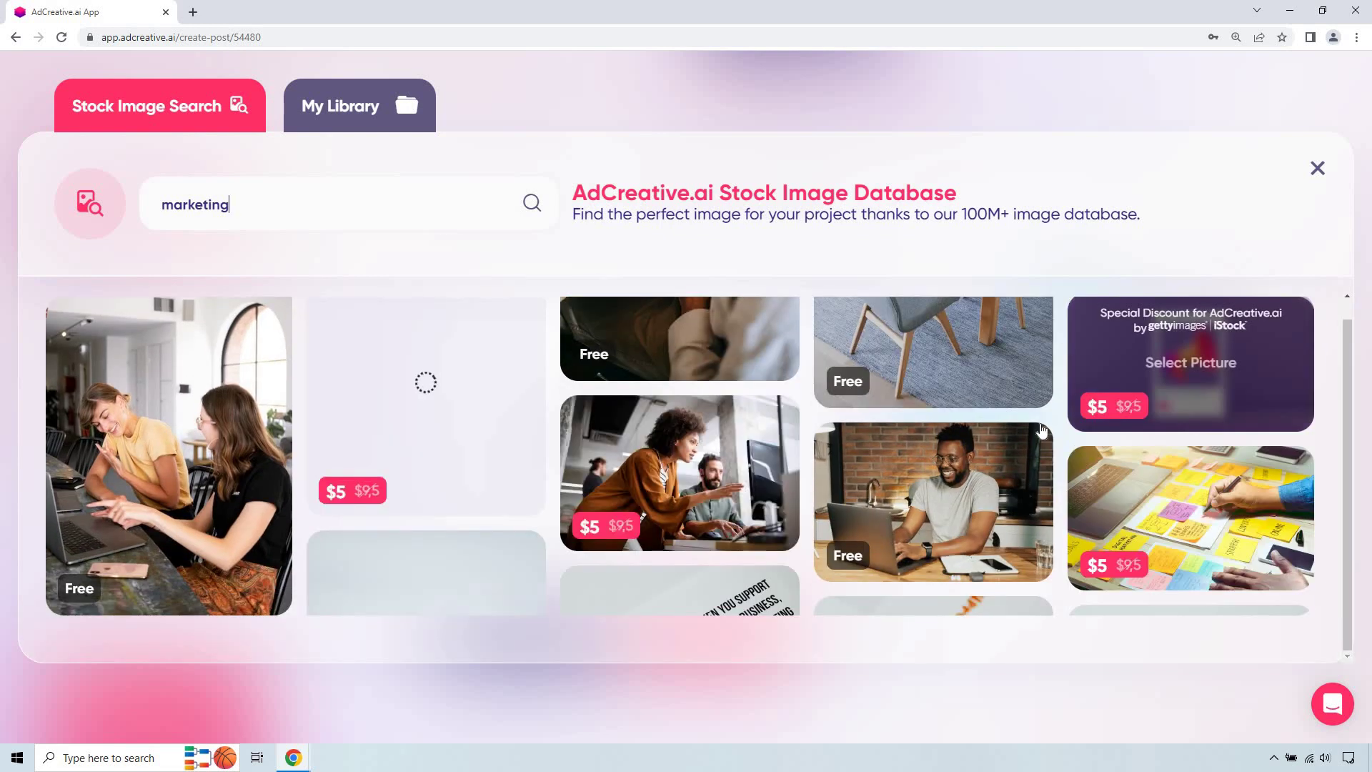
{"action": "scroll", "coordinate": [991, 421], "scroll_direction": "down", "scroll_amount": 5}
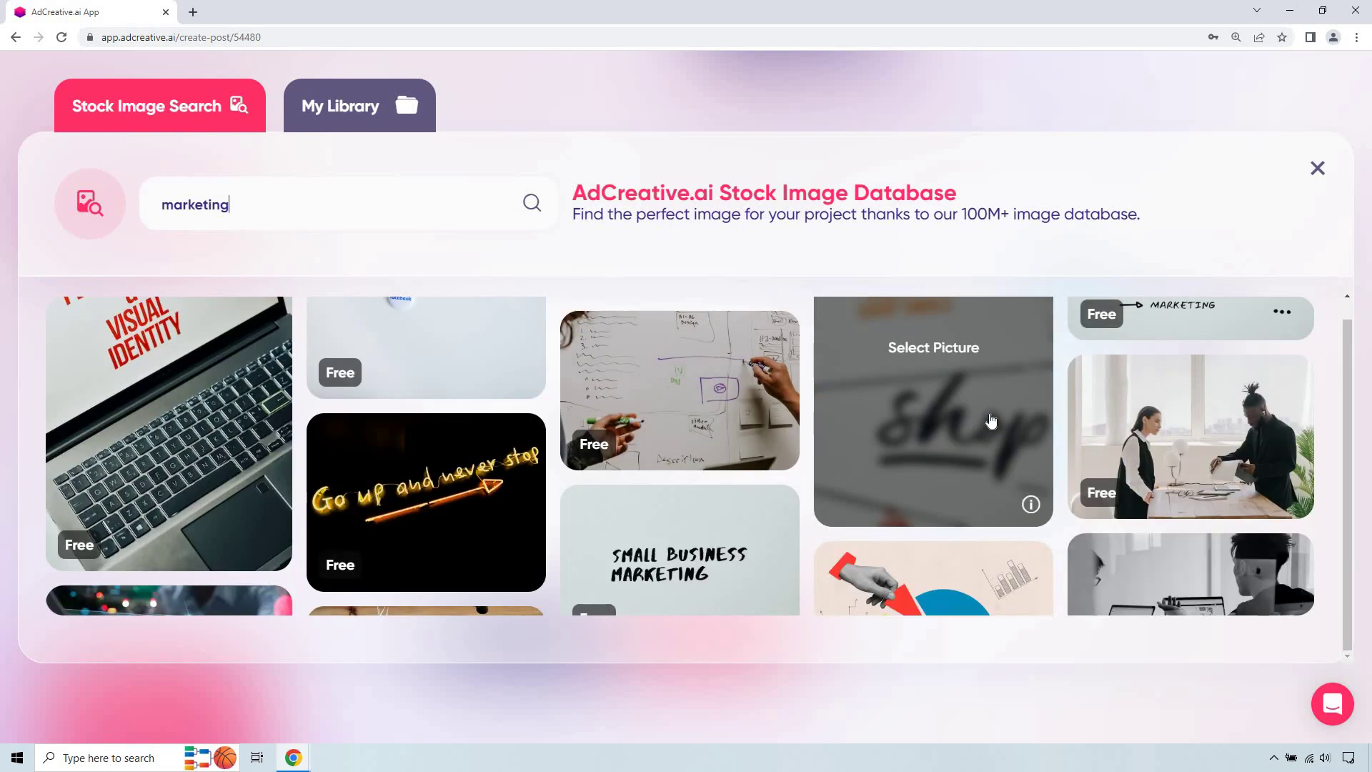
{"action": "scroll", "coordinate": [991, 421], "scroll_direction": "down", "scroll_amount": 5}
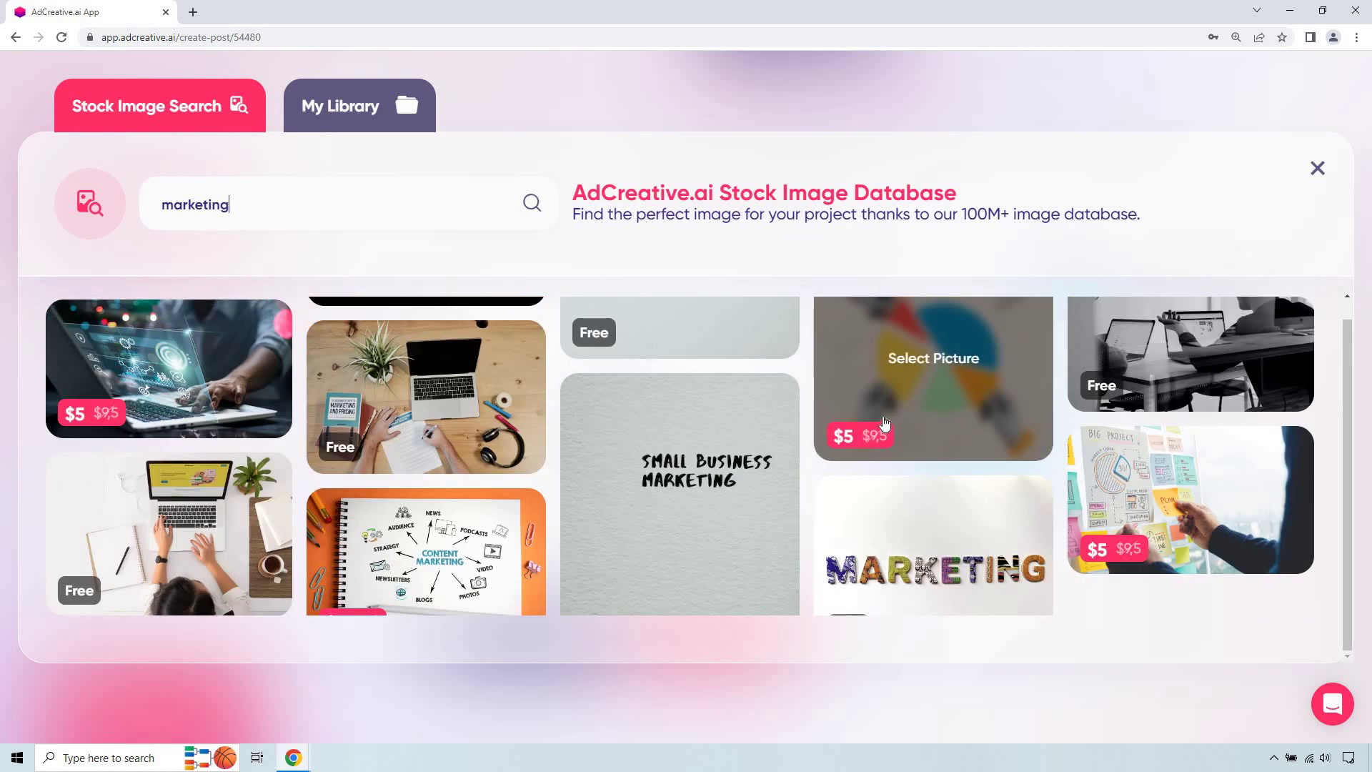
{"action": "scroll", "coordinate": [744, 426], "scroll_direction": "down", "scroll_amount": 2}
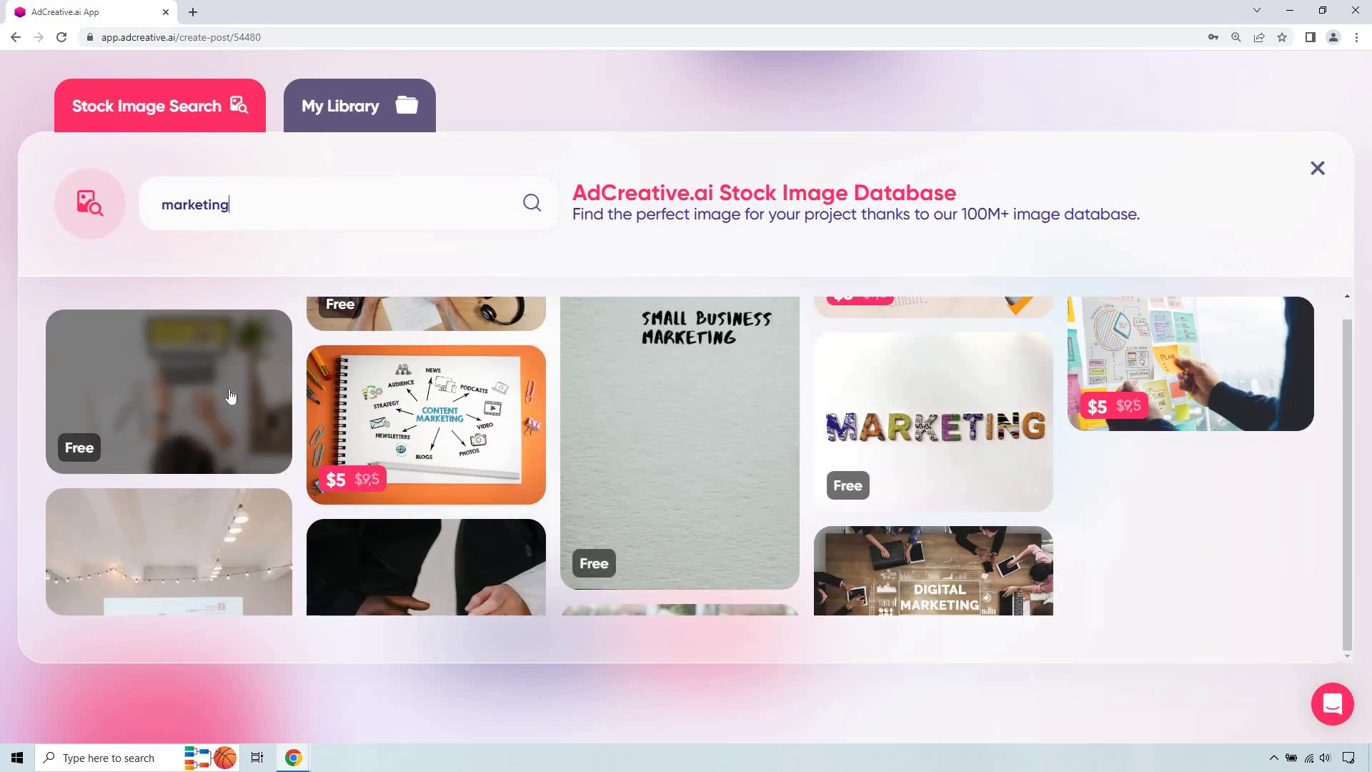
{"action": "scroll", "coordinate": [233, 396], "scroll_direction": "up", "scroll_amount": 1}
{"action": "left_click", "coordinate": [233, 396]}
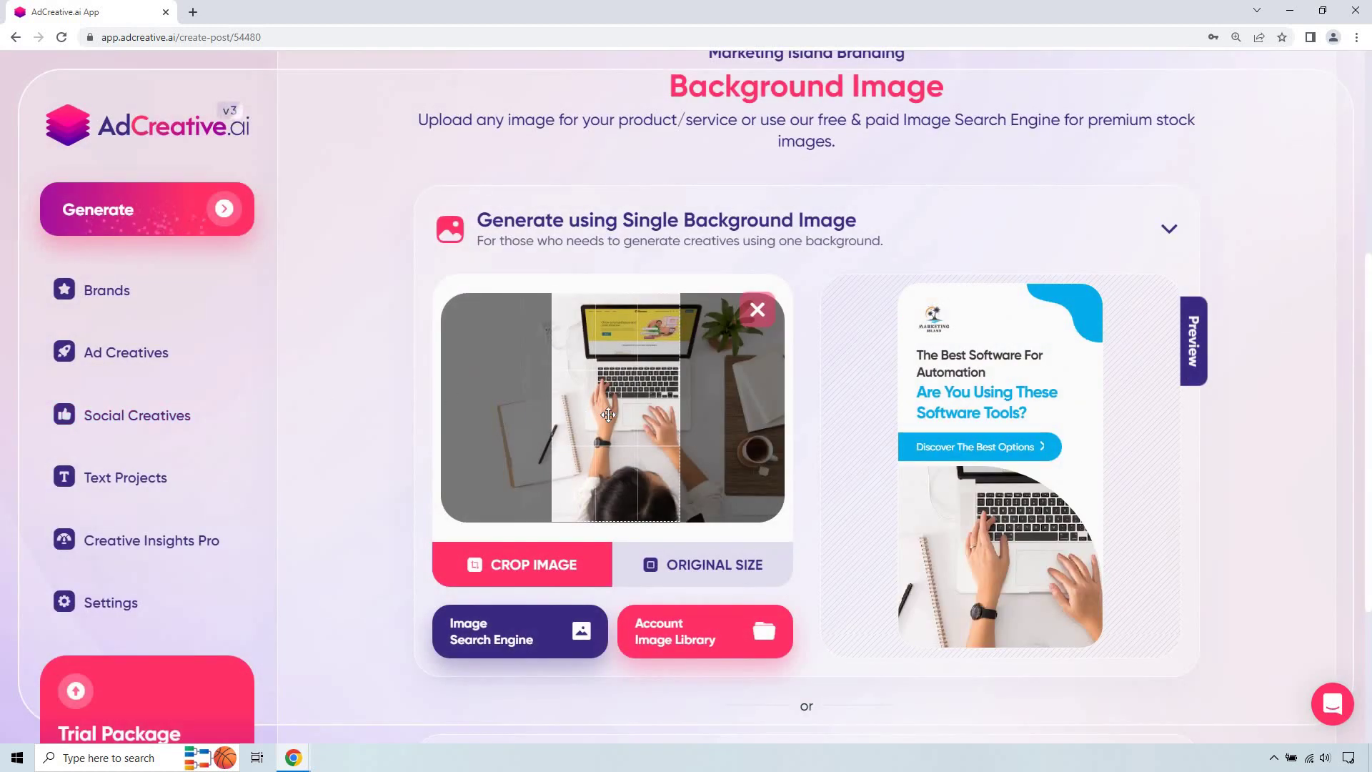
Nudge the crop box on the laptop background slightly right to reframe the story preview
{"action": "left_click_drag", "start_coordinate": [608, 414], "coordinate": [612, 415]}
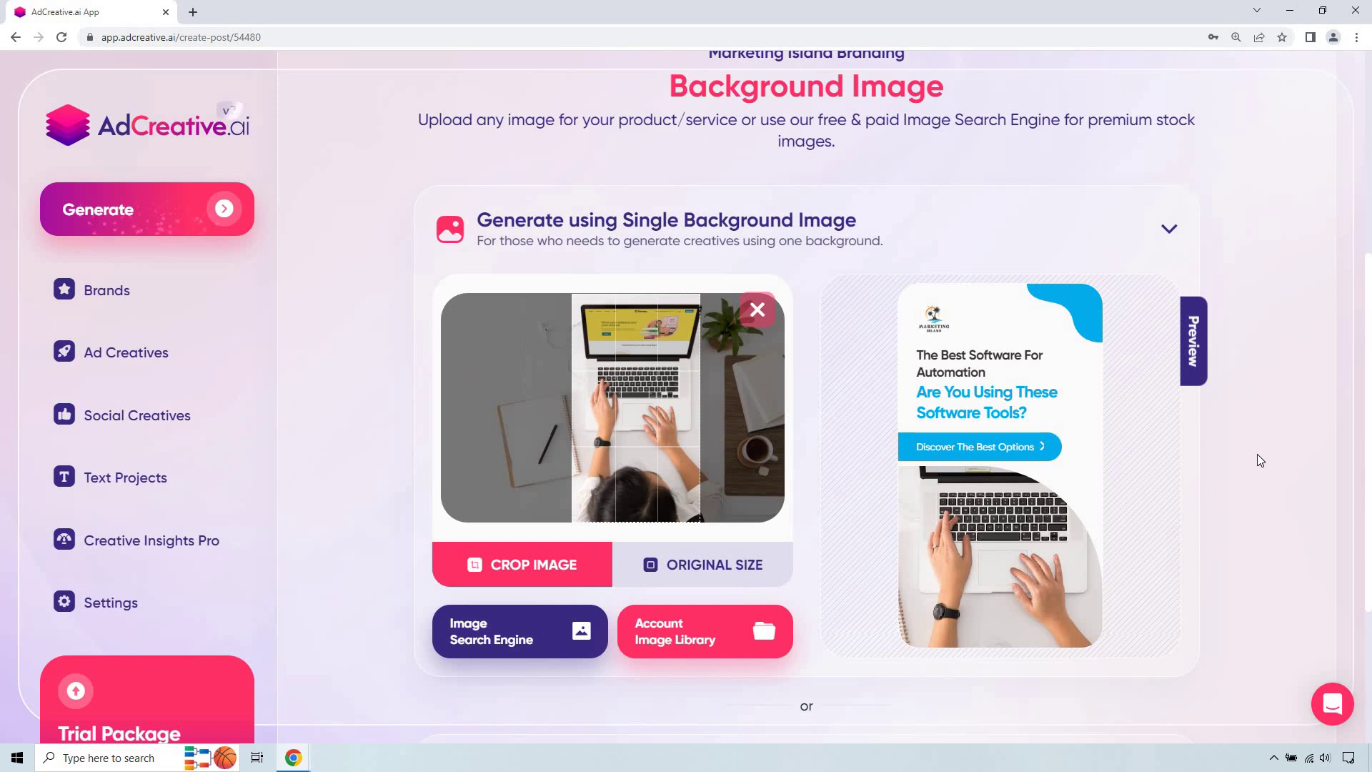
{"action": "scroll", "coordinate": [1284, 436], "scroll_direction": "down", "scroll_amount": 3}
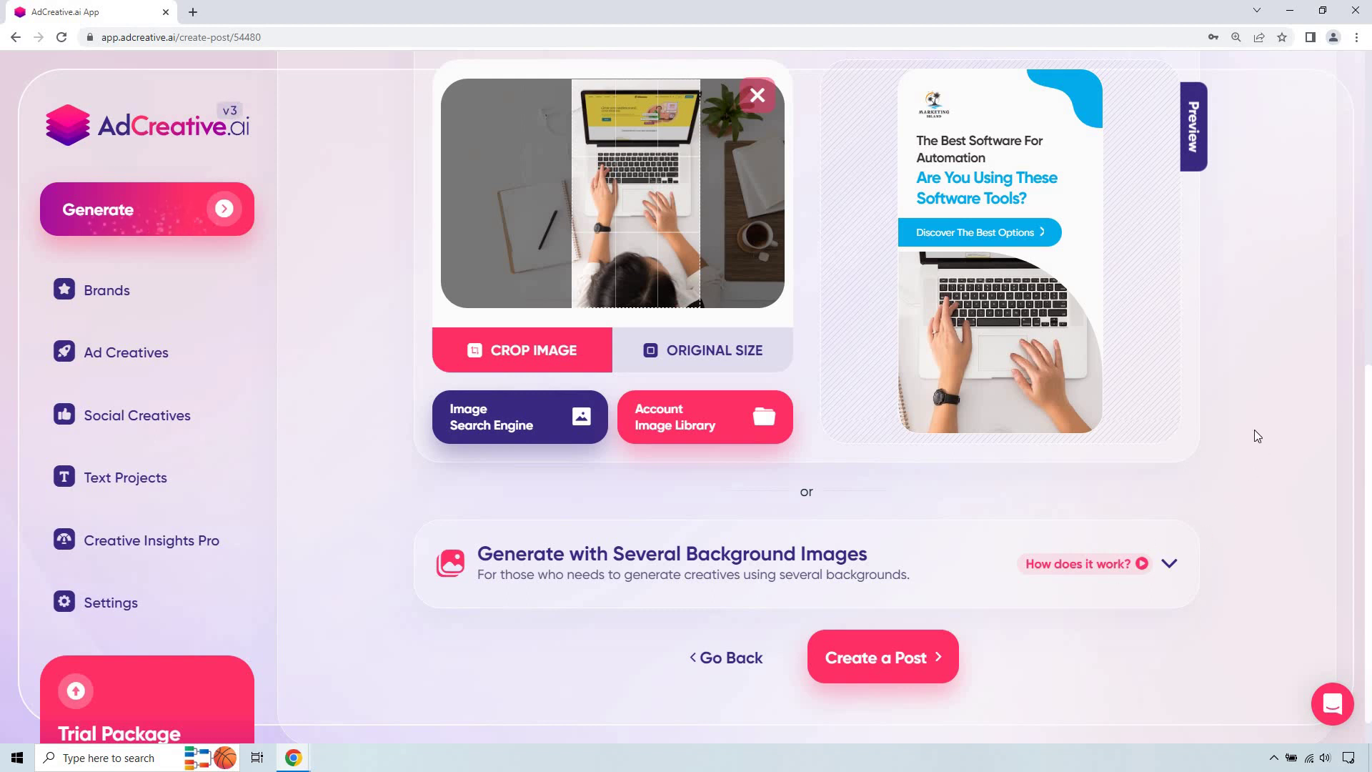
{"action": "scroll", "coordinate": [1246, 435], "scroll_direction": "up", "scroll_amount": 1}
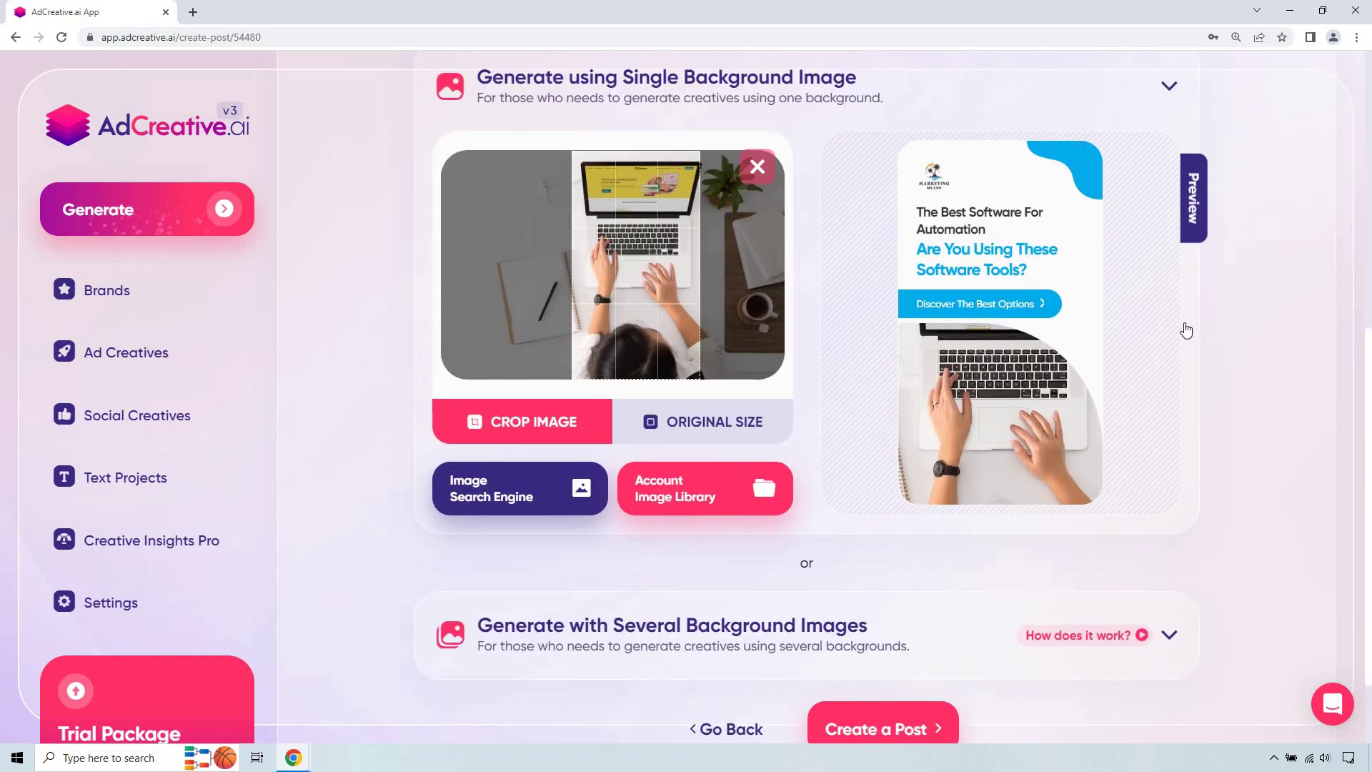
{"action": "scroll", "coordinate": [1179, 358], "scroll_direction": "down", "scroll_amount": 1}
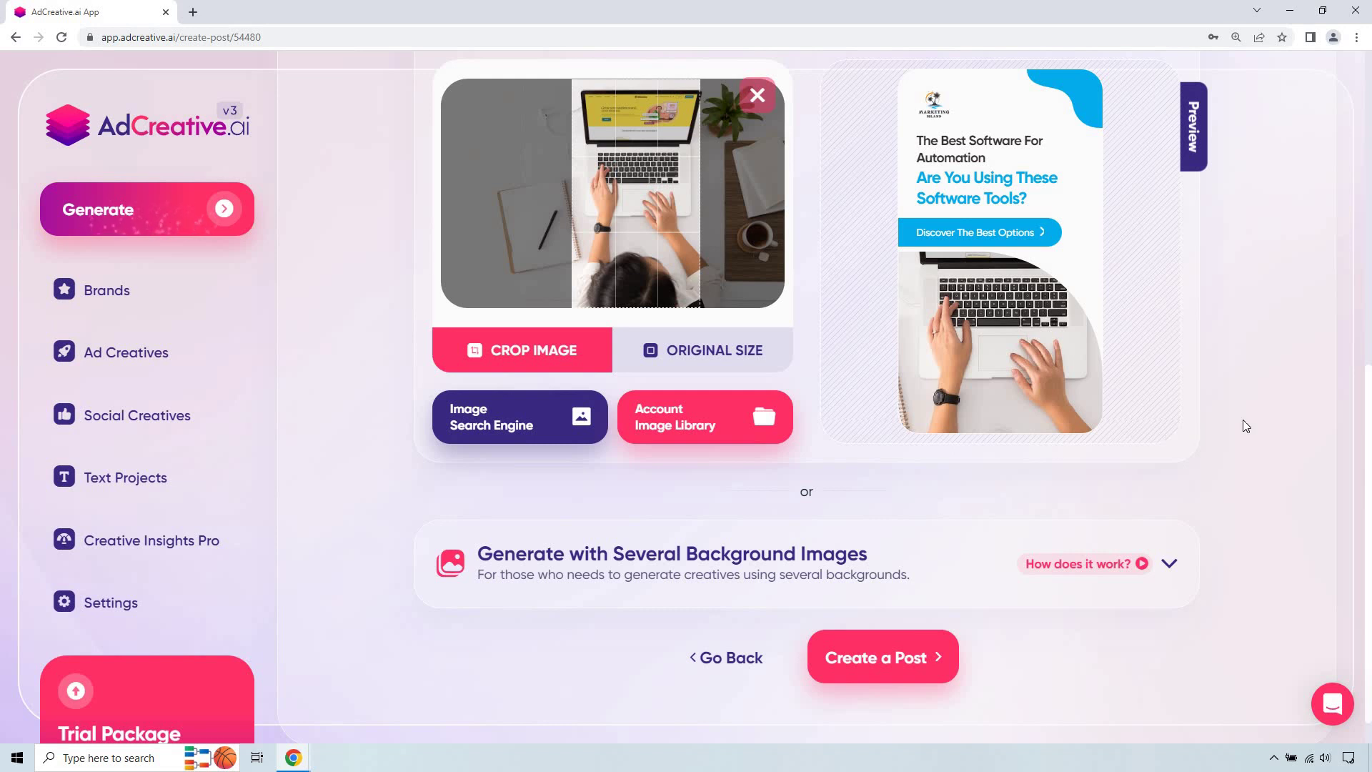
{"action": "scroll", "coordinate": [758, 357], "scroll_direction": "up", "scroll_amount": 2}
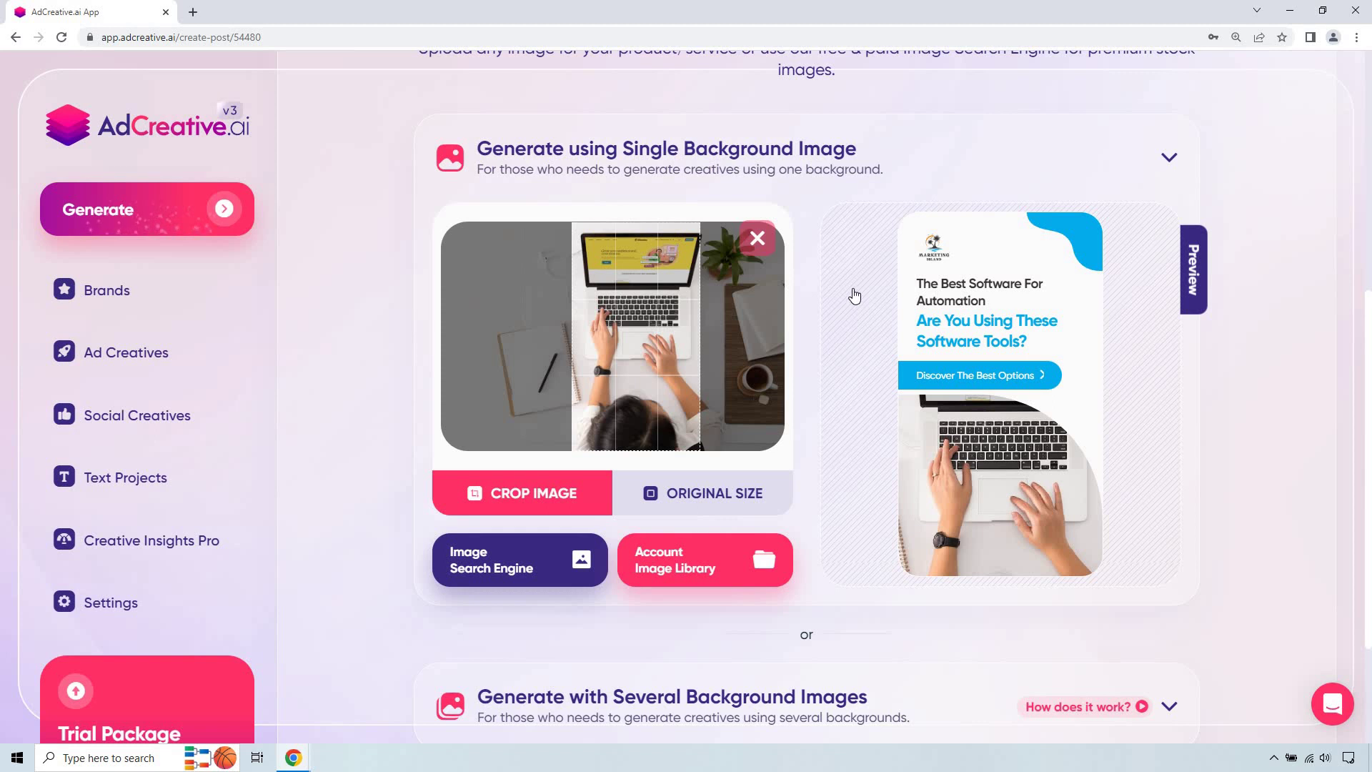
{"action": "scroll", "coordinate": [858, 414], "scroll_direction": "down", "scroll_amount": 1}
{"action": "scroll", "coordinate": [868, 543], "scroll_direction": "down", "scroll_amount": 2}
Name the project 'Marketing Island Short' and generate the story creatives
{"action": "left_click", "coordinate": [925, 603]}
{"action": "left_click", "coordinate": [771, 459]}
{"action": "type", "text": "Ma"}
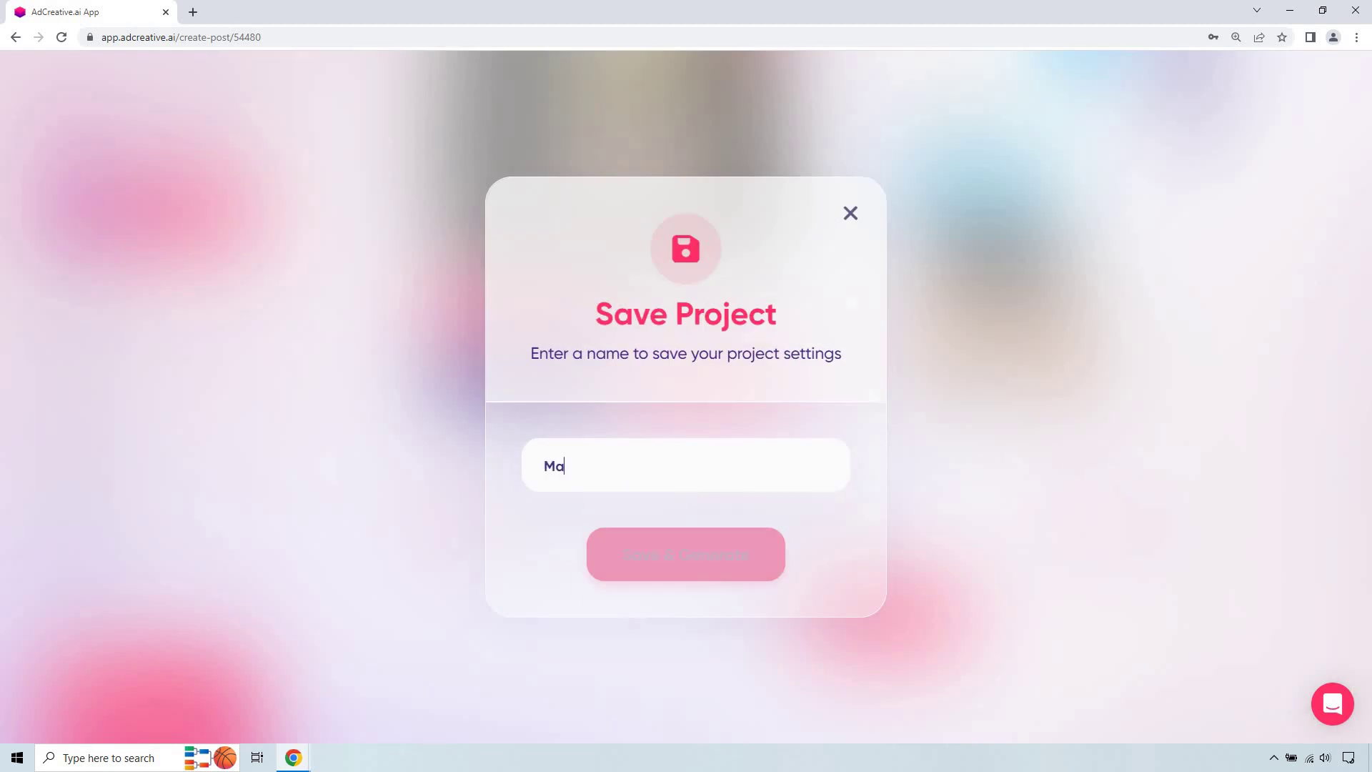
{"action": "type", "text": "rketing Island Short"}
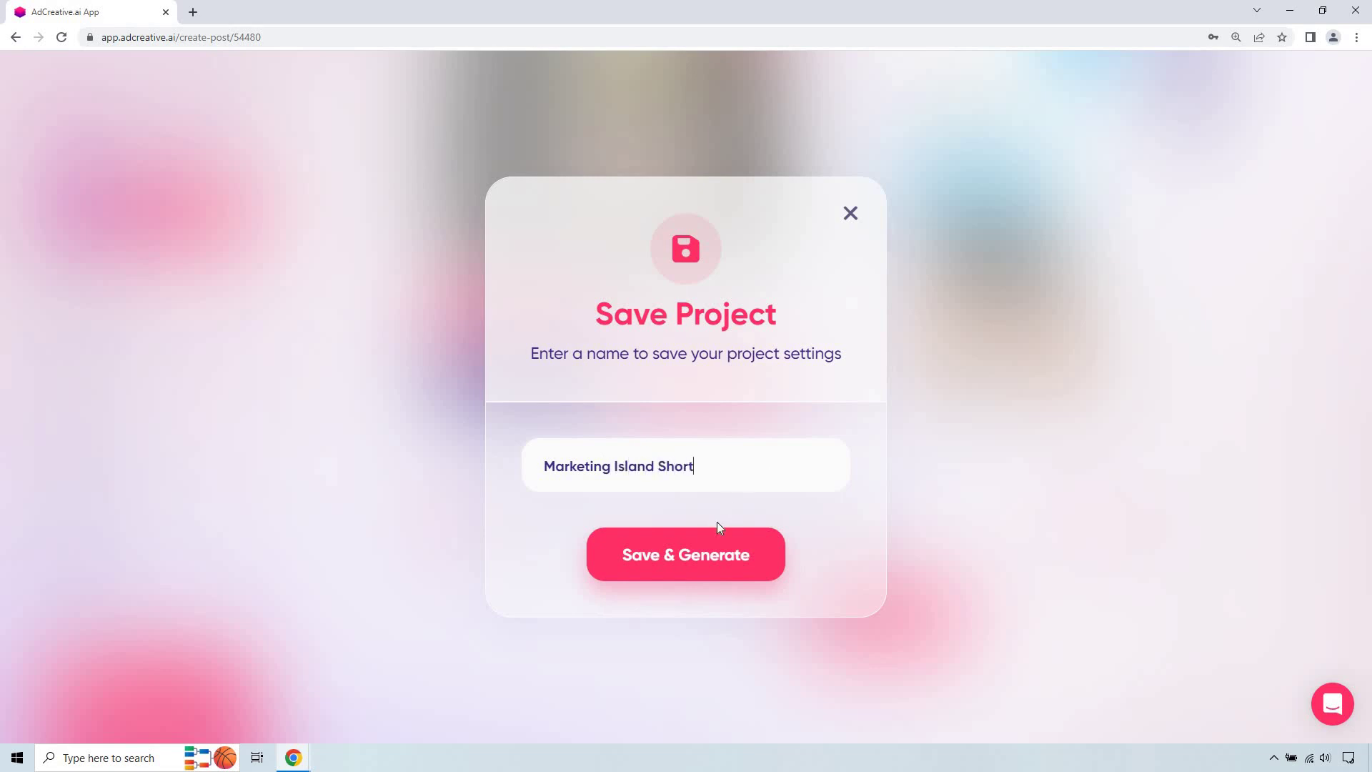
{"action": "left_click", "coordinate": [705, 543]}
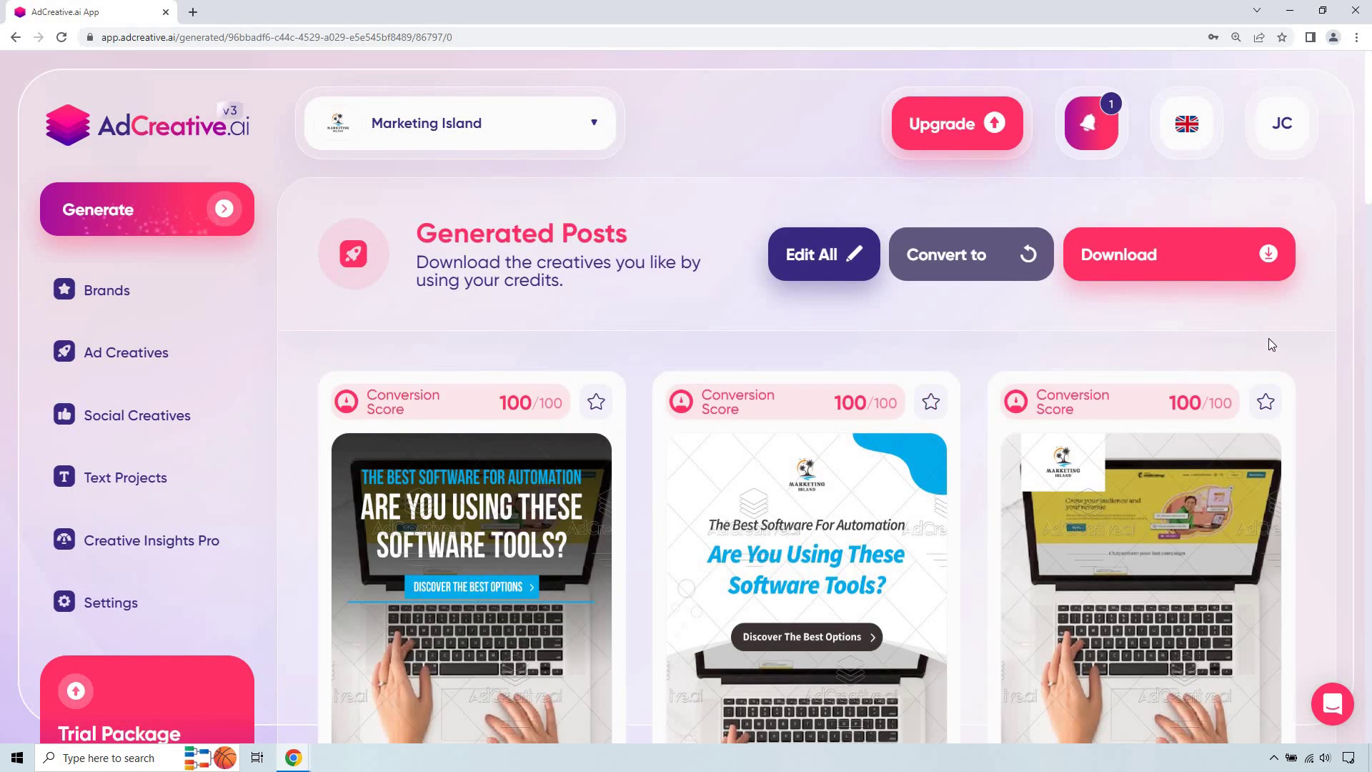
{"action": "scroll", "coordinate": [1286, 358], "scroll_direction": "down", "scroll_amount": 2}
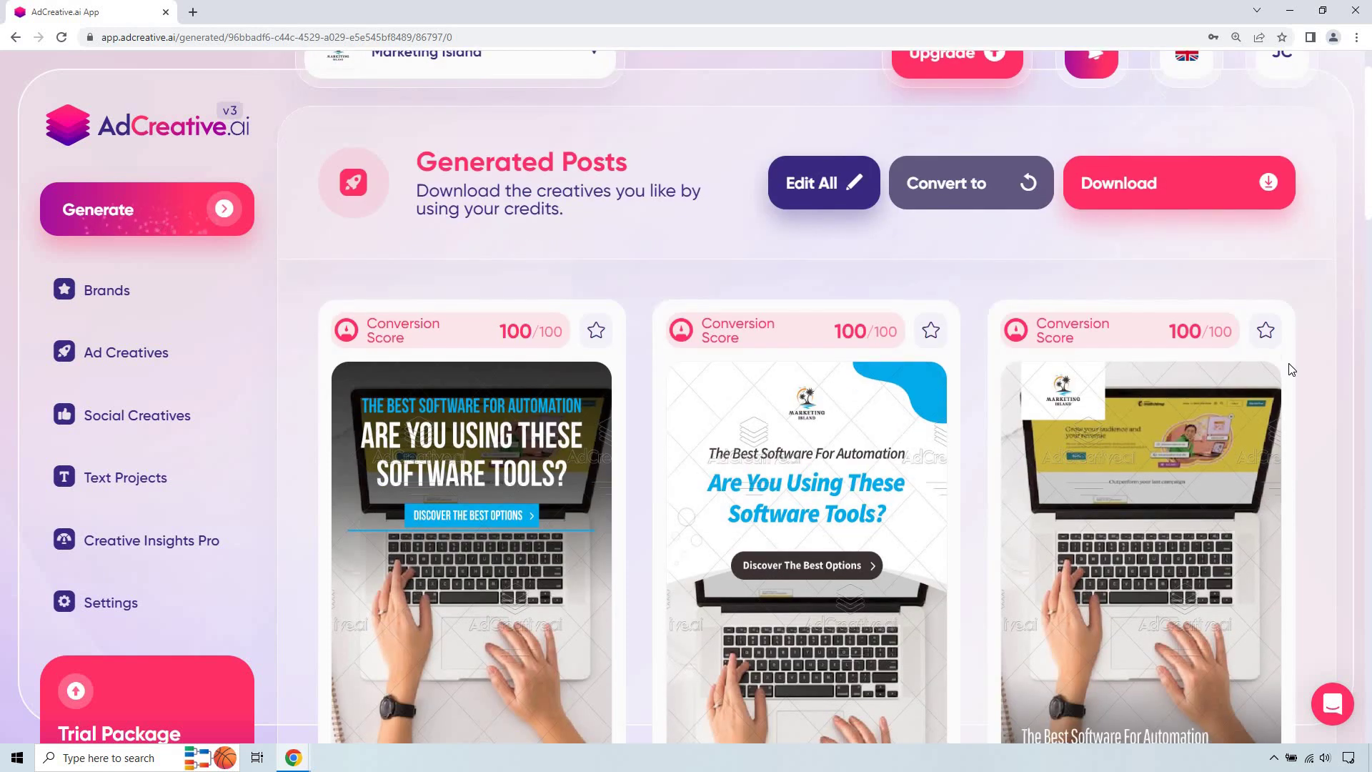
{"action": "scroll", "coordinate": [1198, 367], "scroll_direction": "down", "scroll_amount": 1}
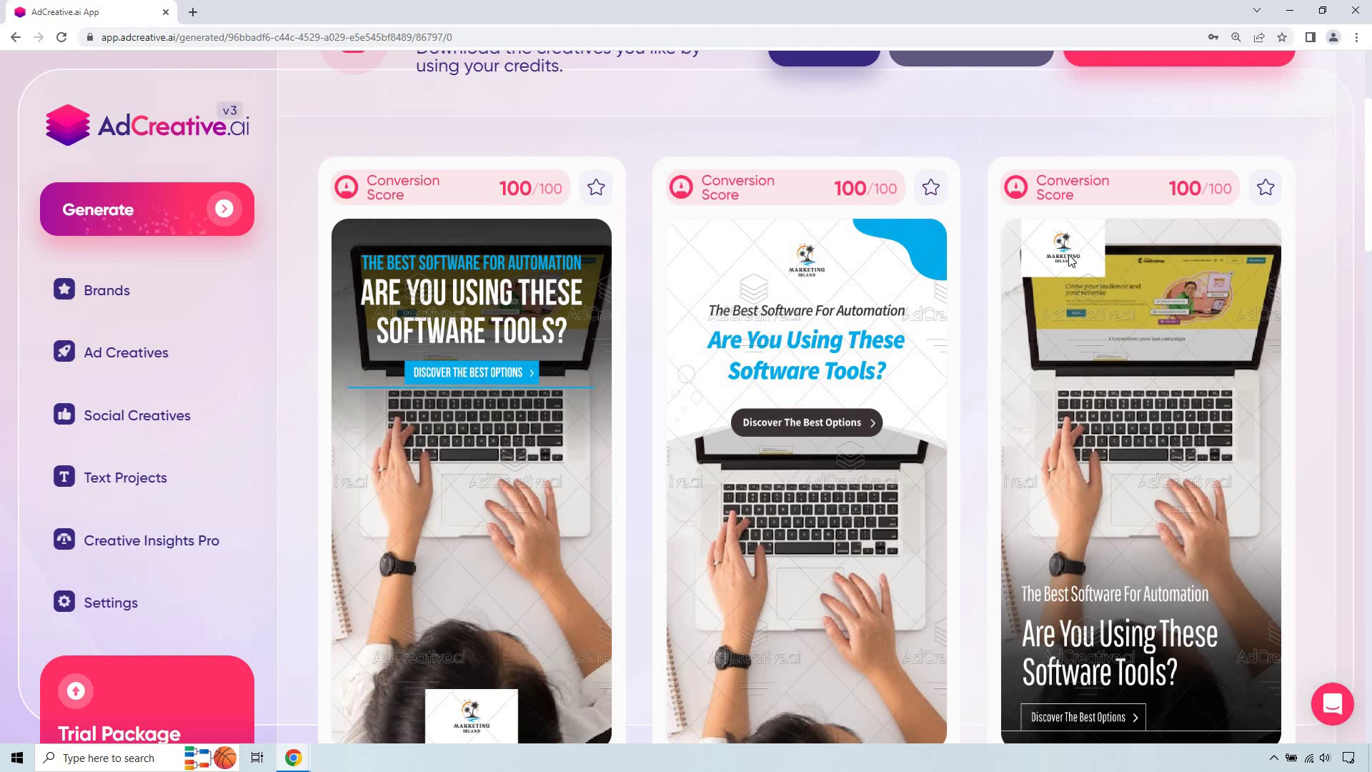
{"action": "scroll", "coordinate": [960, 311], "scroll_direction": "down", "scroll_amount": 2}
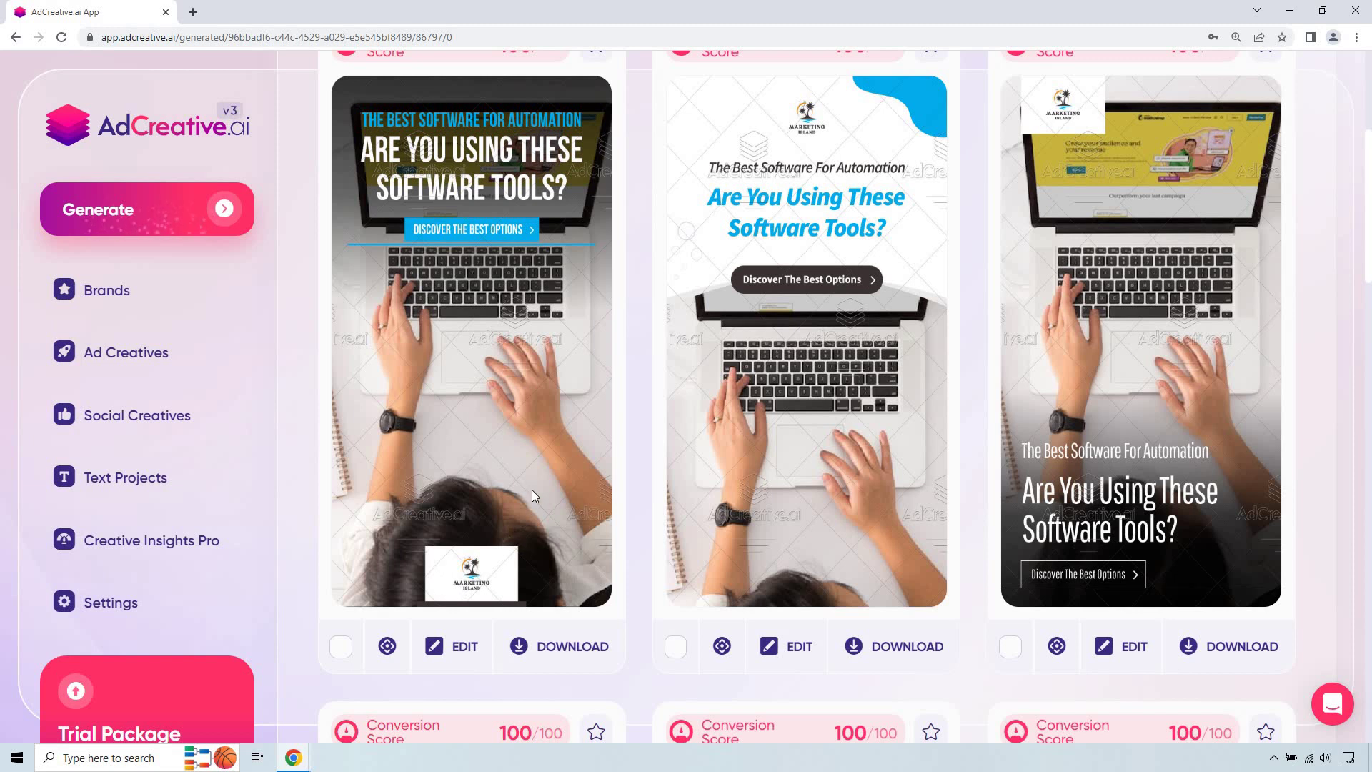
{"action": "scroll", "coordinate": [642, 449], "scroll_direction": "up", "scroll_amount": 2}
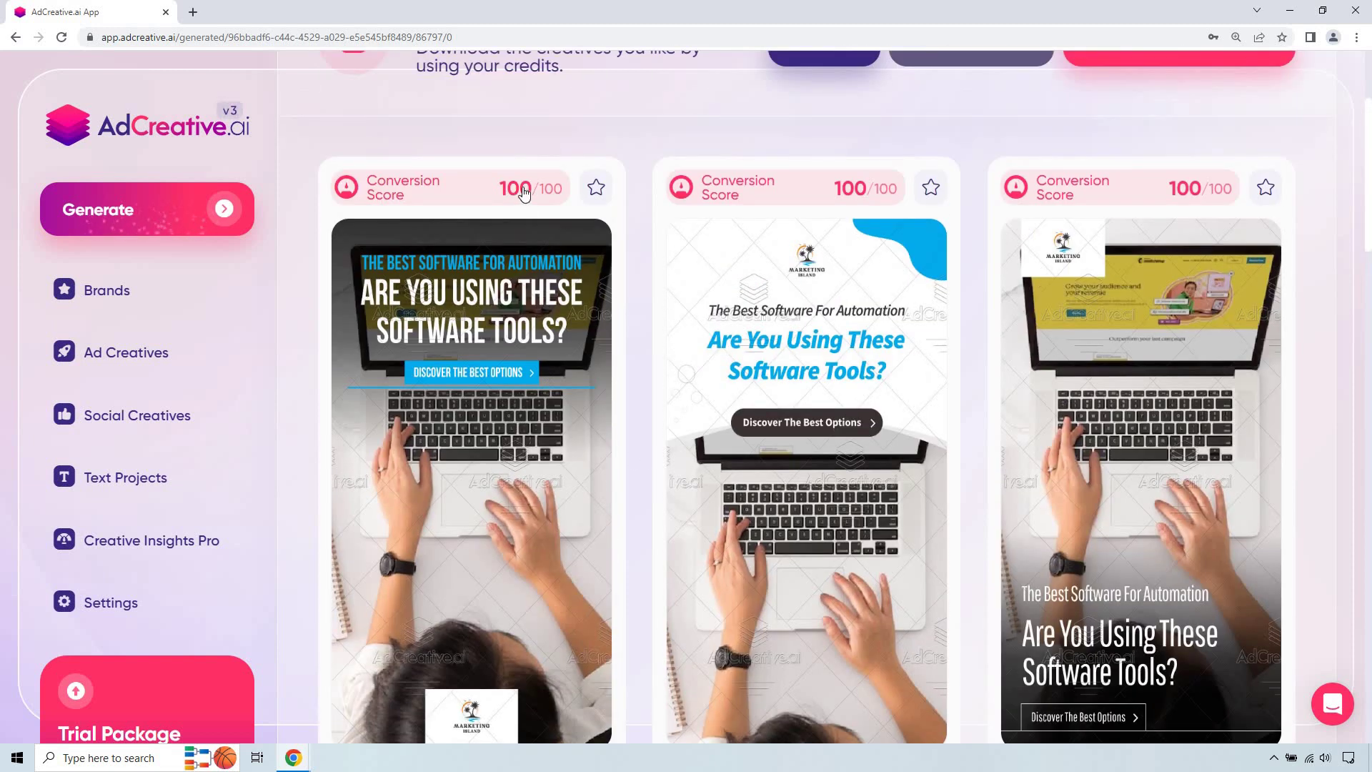
{"action": "mouse_move", "coordinate": [520, 194]}
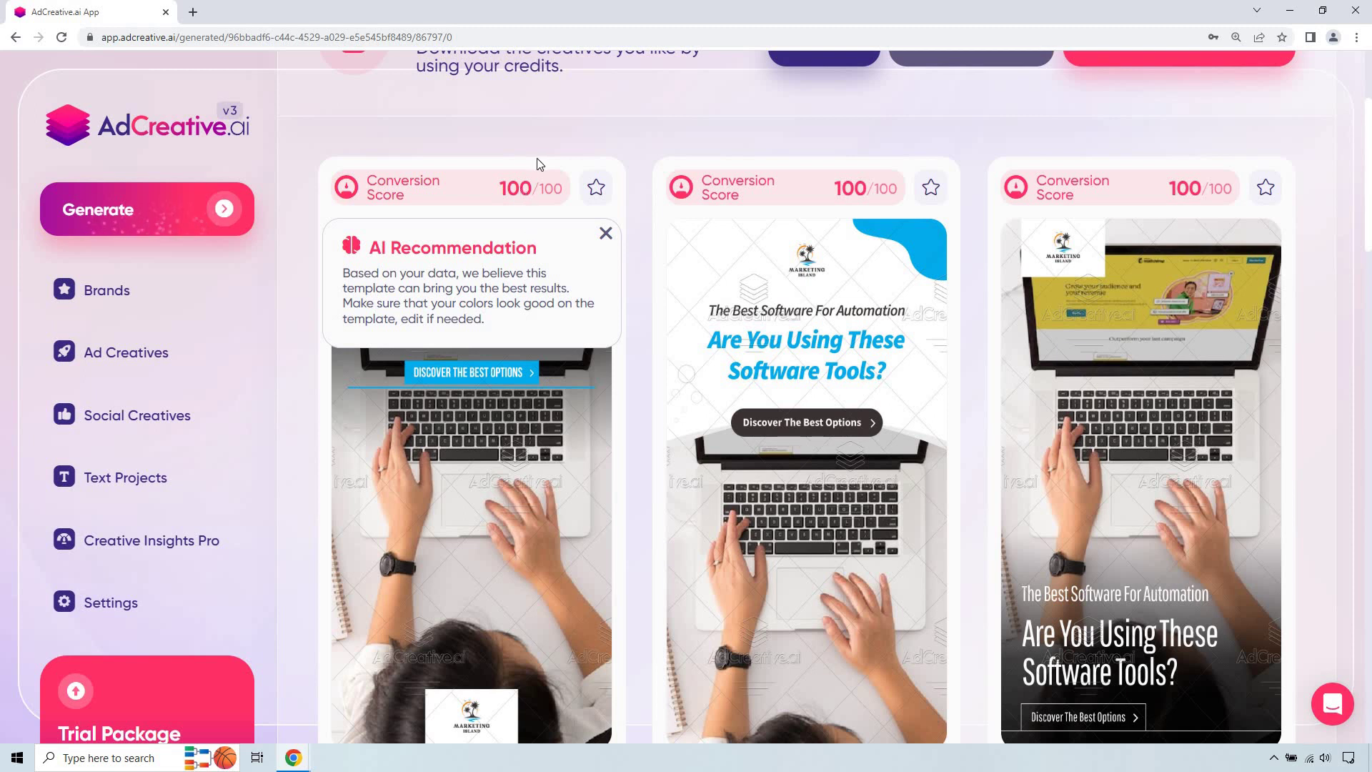
{"action": "scroll", "coordinate": [641, 320], "scroll_direction": "down", "scroll_amount": 3}
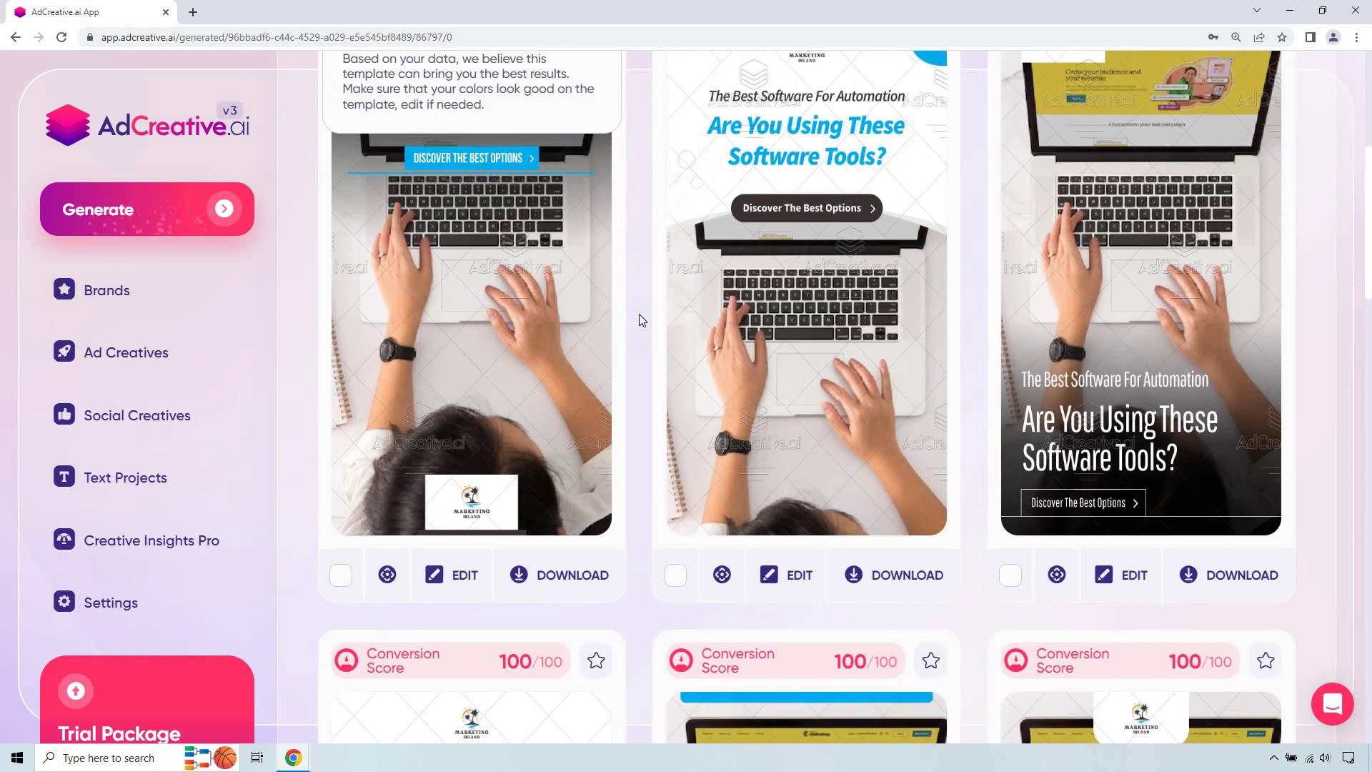
{"action": "scroll", "coordinate": [640, 320], "scroll_direction": "up", "scroll_amount": 2}
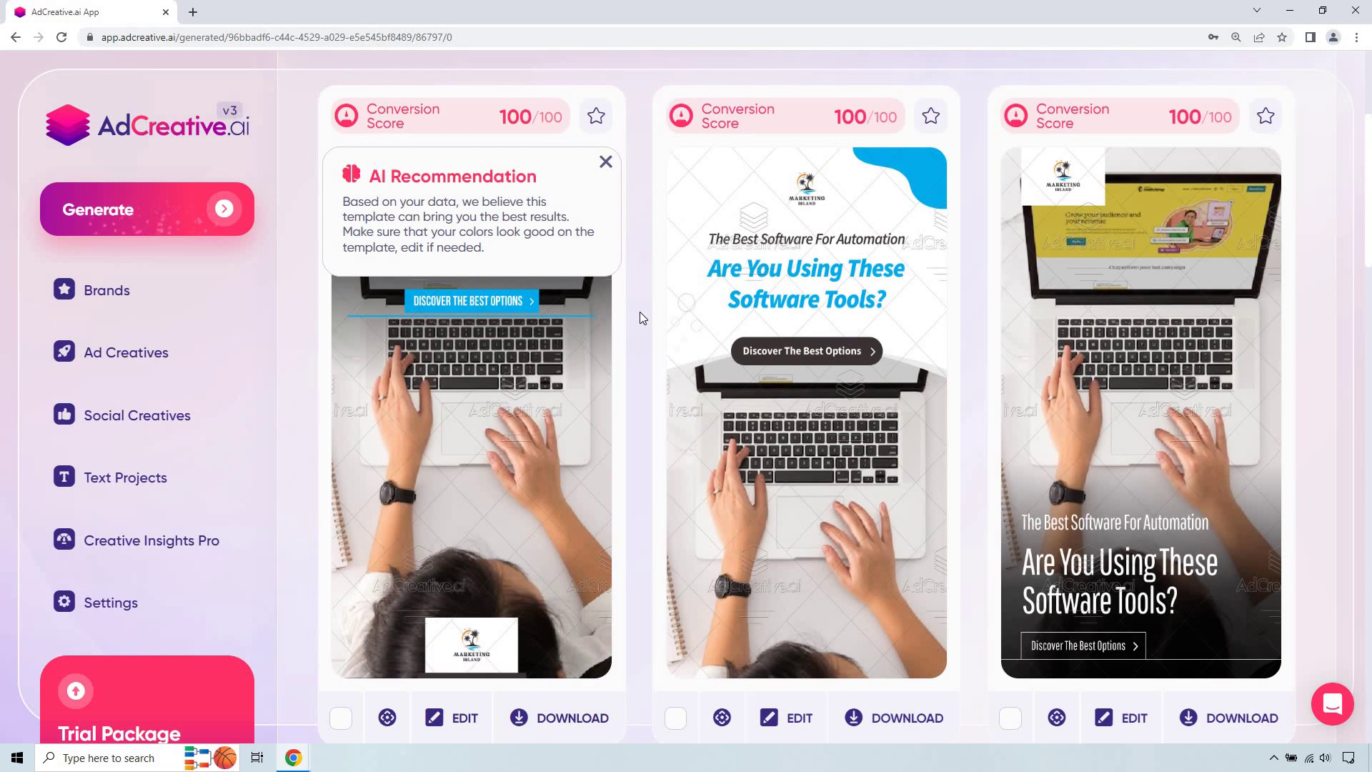
{"action": "scroll", "coordinate": [641, 311], "scroll_direction": "down", "scroll_amount": 6}
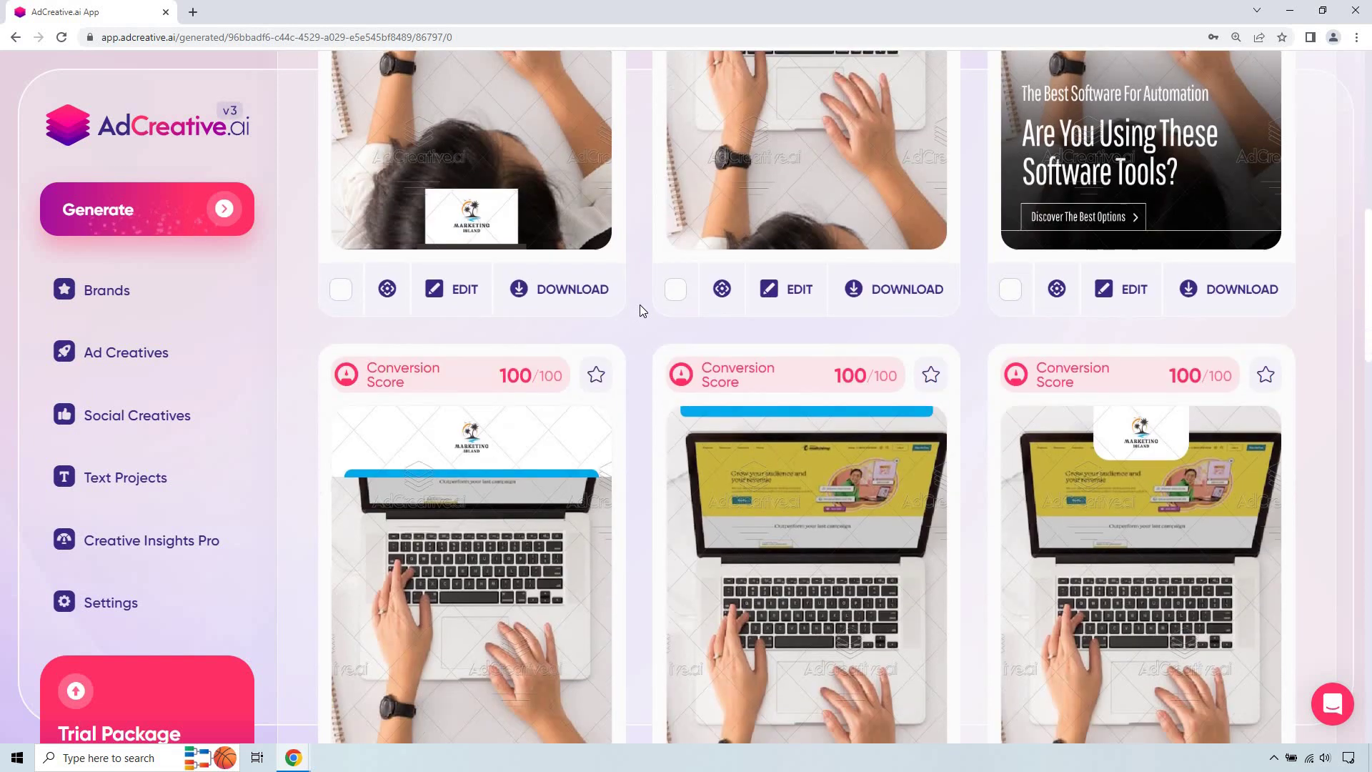
{"action": "scroll", "coordinate": [640, 305], "scroll_direction": "down", "scroll_amount": 4}
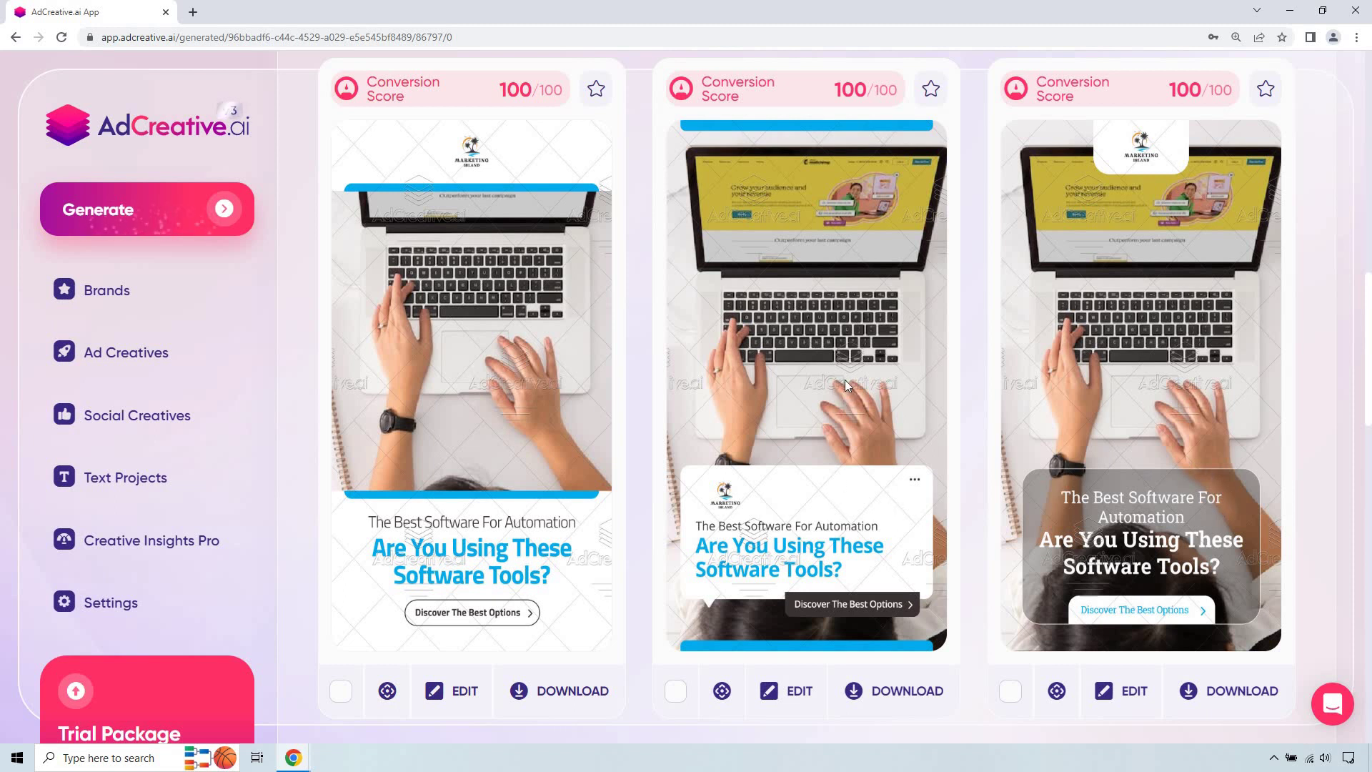
{"action": "scroll", "coordinate": [845, 380], "scroll_direction": "down", "scroll_amount": 8}
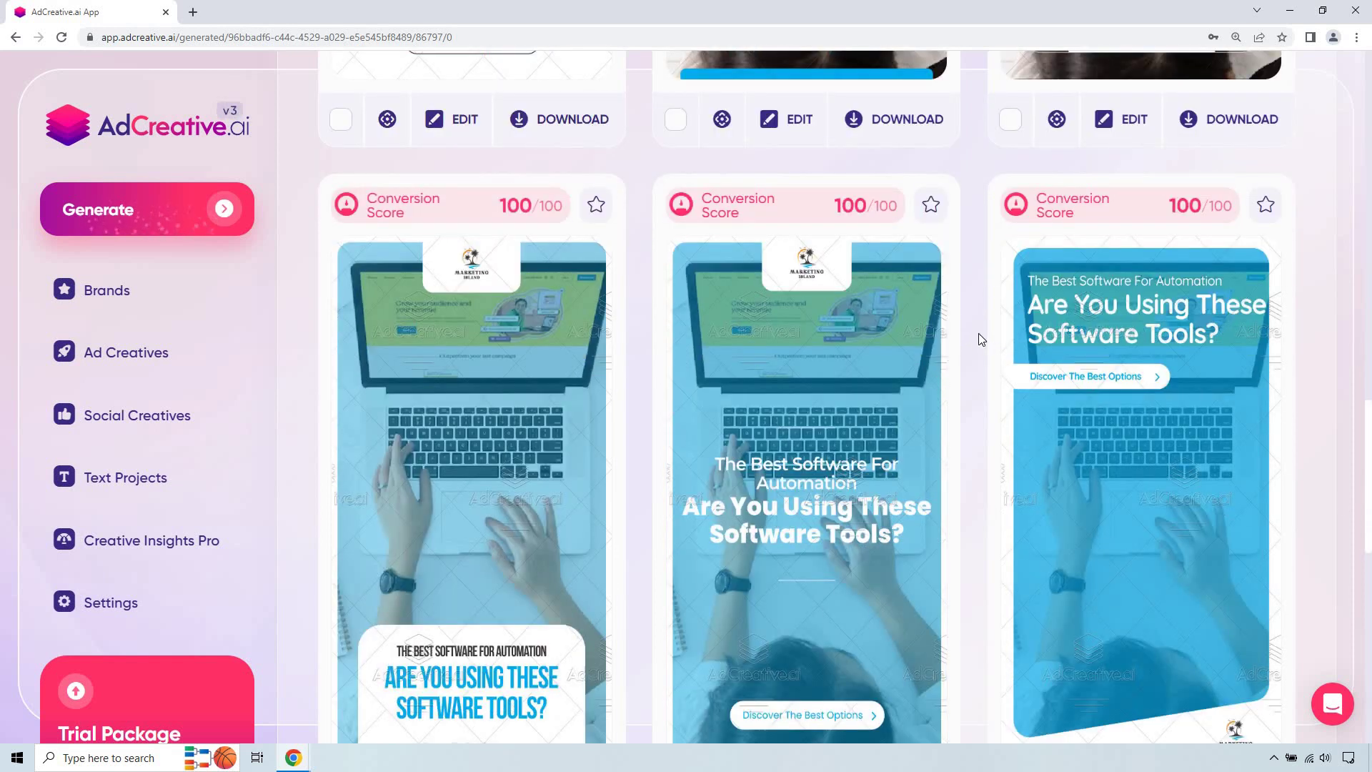
{"action": "scroll", "coordinate": [978, 333], "scroll_direction": "down", "scroll_amount": 6}
{"action": "scroll", "coordinate": [978, 332], "scroll_direction": "down", "scroll_amount": 4}
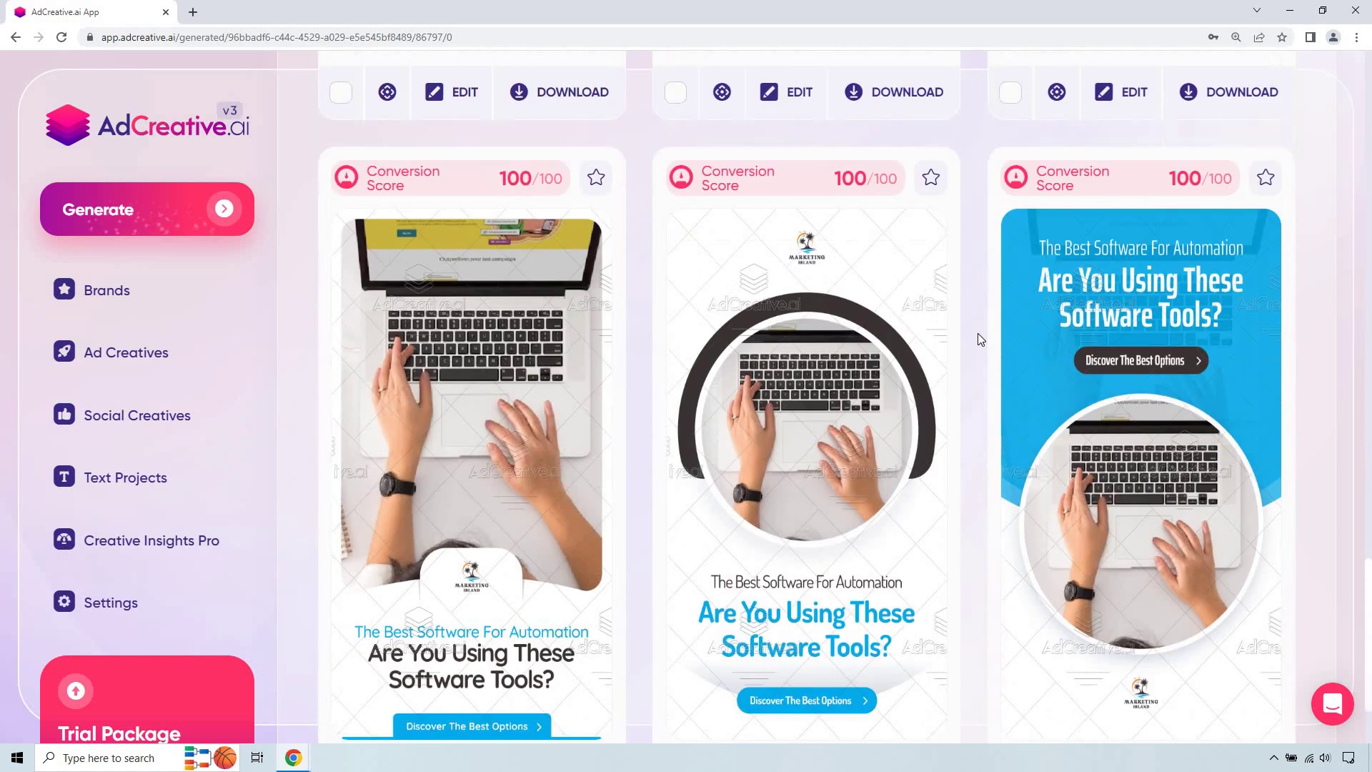
{"action": "scroll", "coordinate": [977, 339], "scroll_direction": "down", "scroll_amount": 5}
{"action": "scroll", "coordinate": [977, 333], "scroll_direction": "down", "scroll_amount": 5}
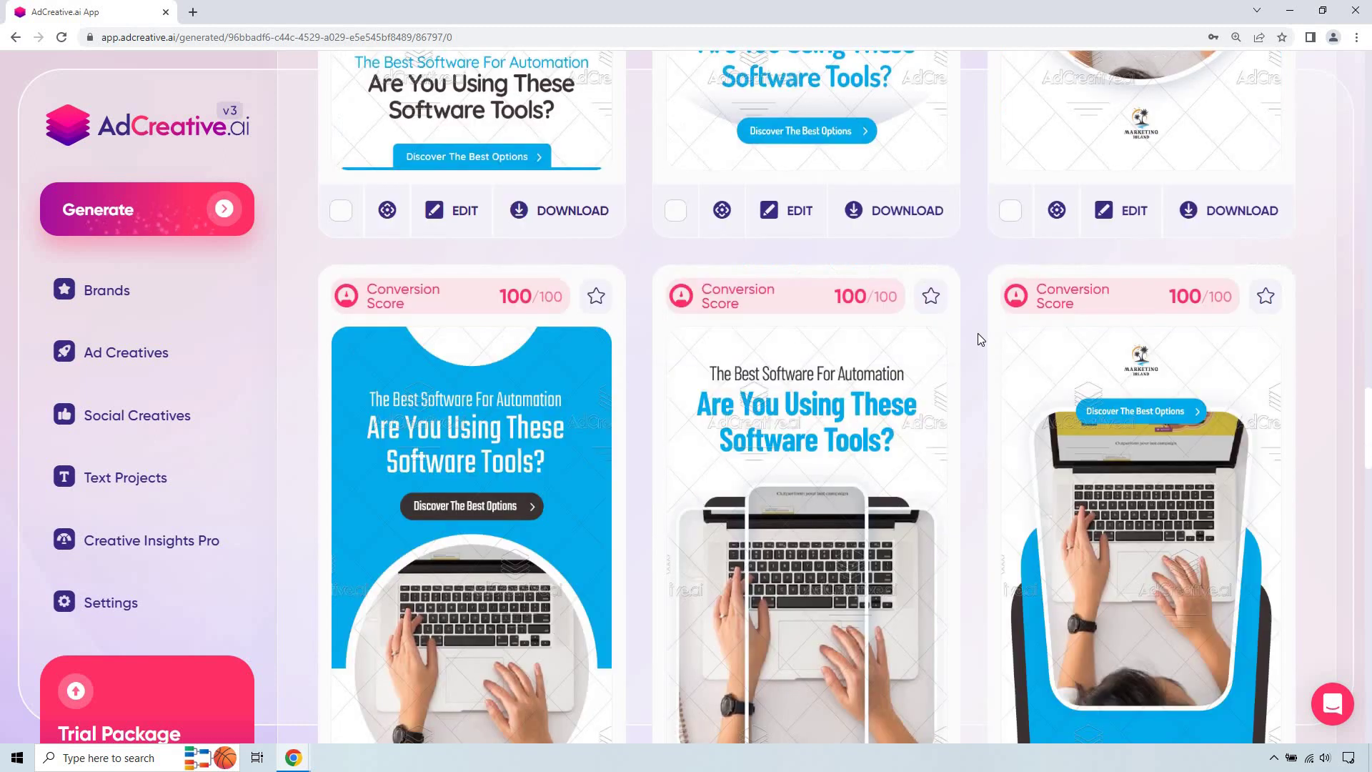
{"action": "scroll", "coordinate": [977, 333], "scroll_direction": "down", "scroll_amount": 7}
{"action": "scroll", "coordinate": [977, 333], "scroll_direction": "down", "scroll_amount": 7}
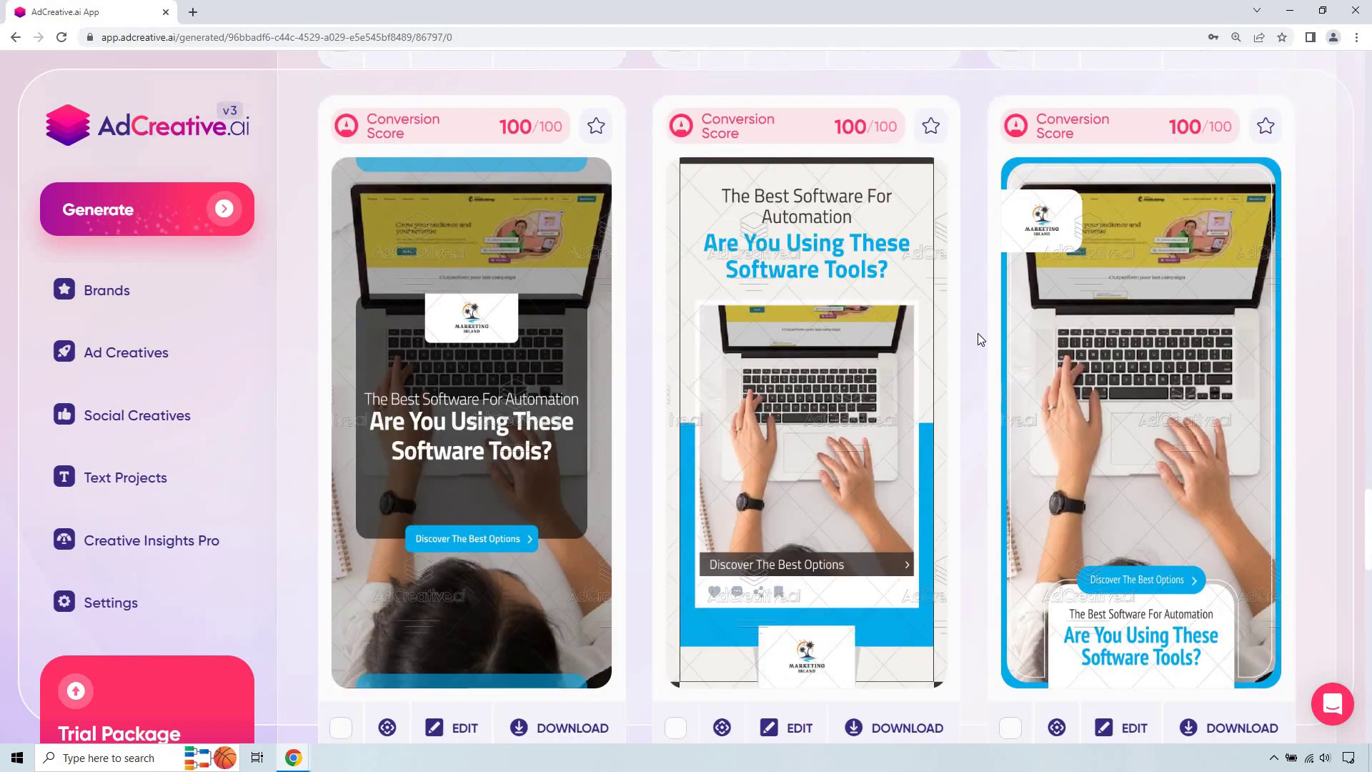
{"action": "scroll", "coordinate": [978, 333], "scroll_direction": "down", "scroll_amount": 8}
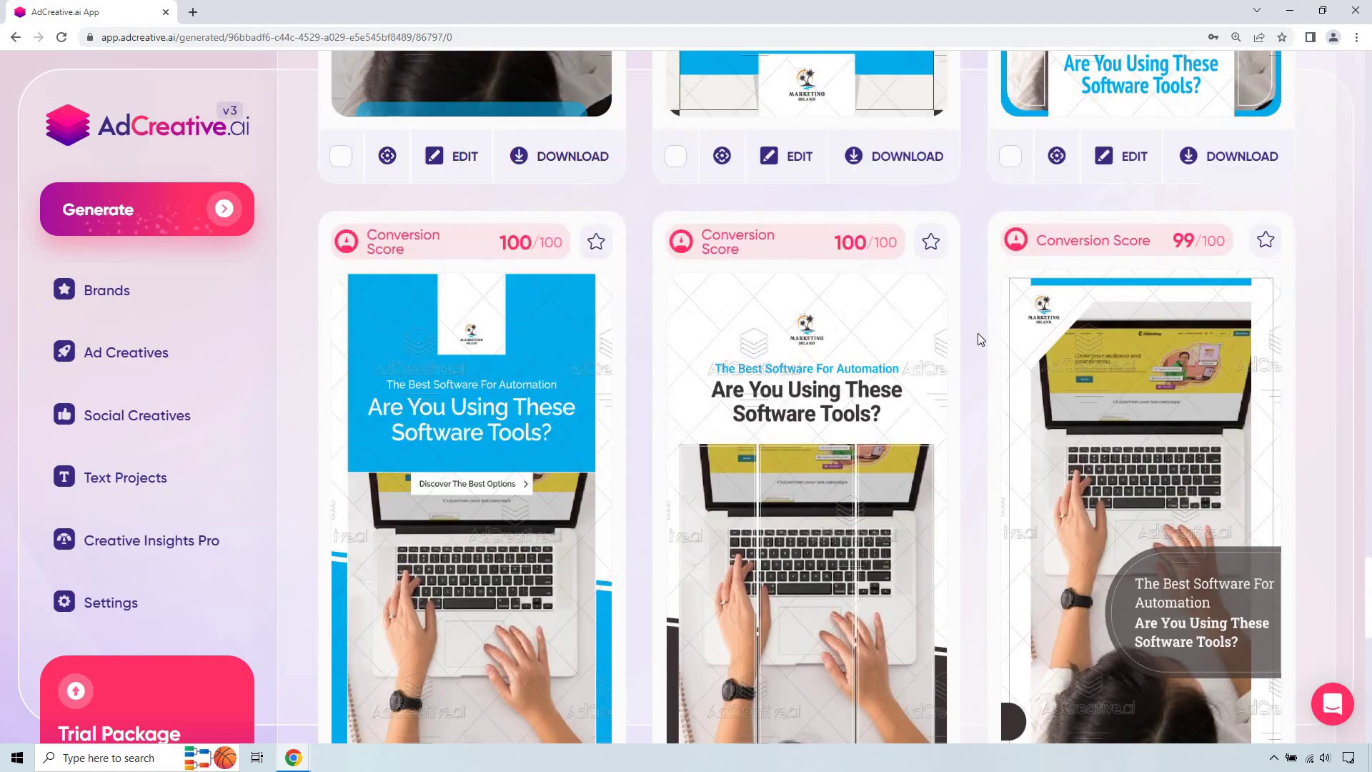
{"action": "scroll", "coordinate": [977, 333], "scroll_direction": "down", "scroll_amount": 11}
{"action": "scroll", "coordinate": [978, 333], "scroll_direction": "down", "scroll_amount": 2}
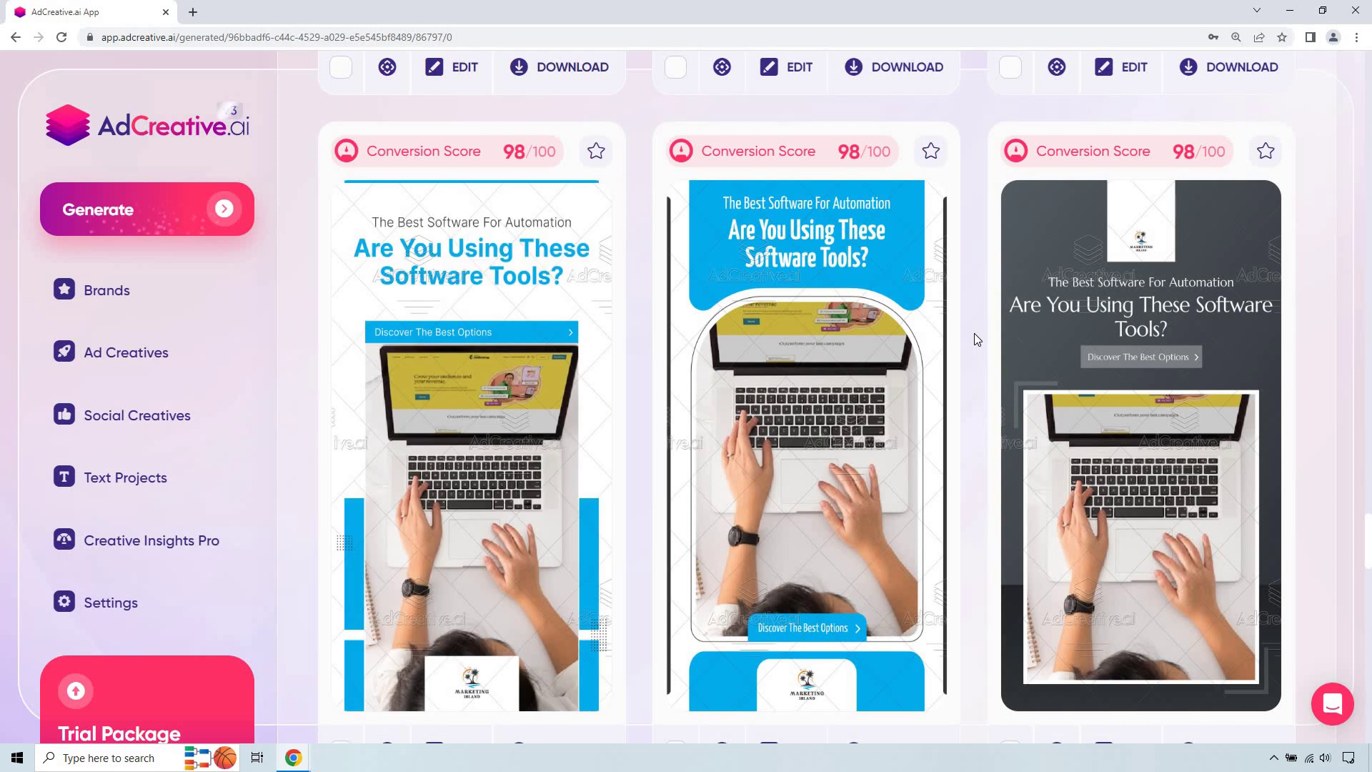
{"action": "scroll", "coordinate": [975, 333], "scroll_direction": "down", "scroll_amount": 7}
{"action": "scroll", "coordinate": [974, 333], "scroll_direction": "down", "scroll_amount": 3}
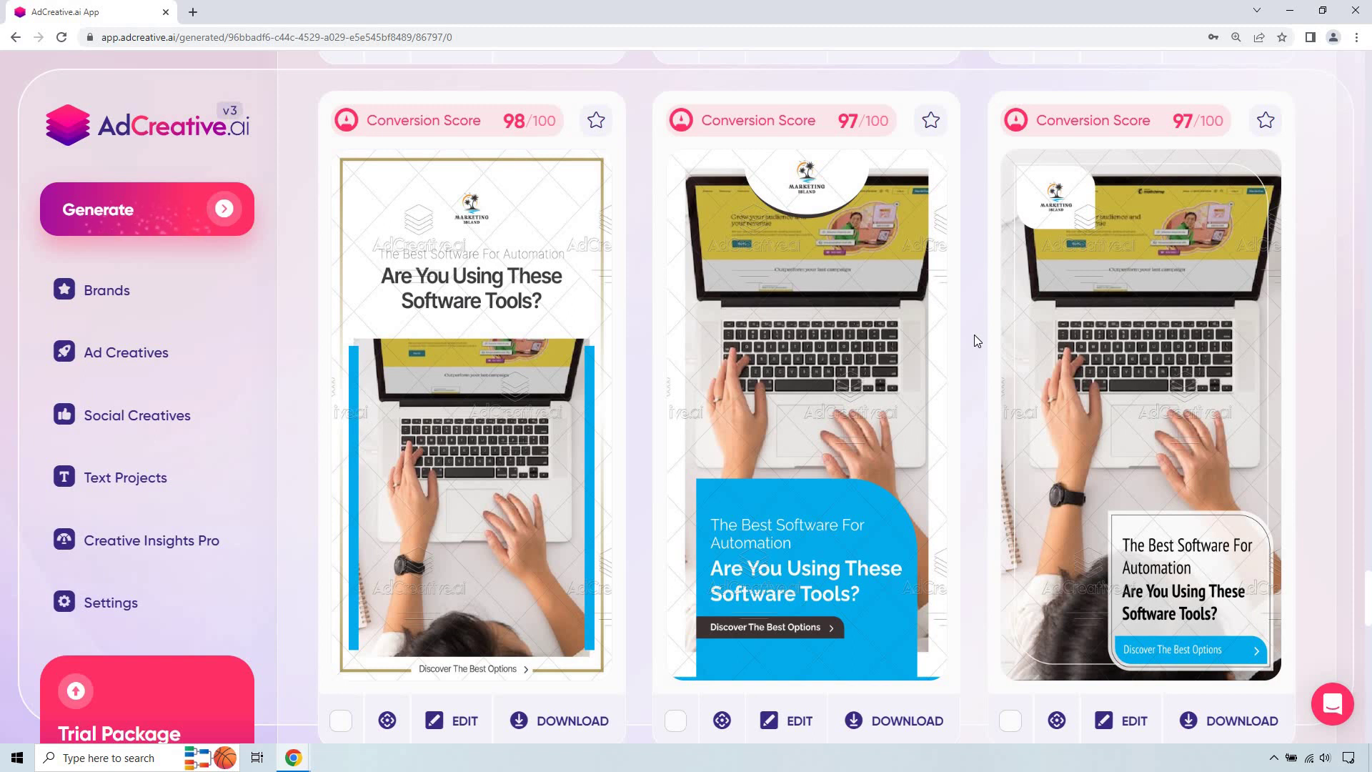
{"action": "scroll", "coordinate": [974, 336], "scroll_direction": "down", "scroll_amount": 9}
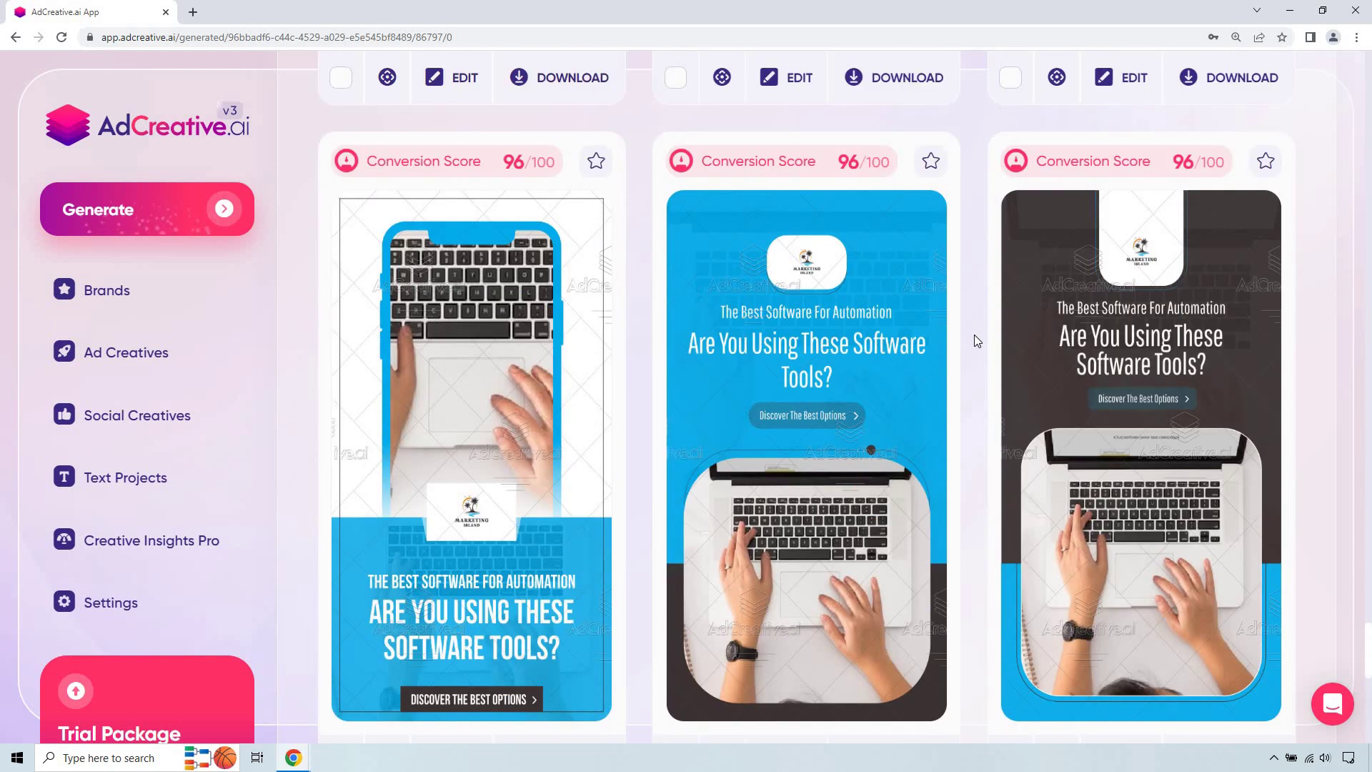
{"action": "scroll", "coordinate": [975, 341], "scroll_direction": "down", "scroll_amount": 3}
{"action": "scroll", "coordinate": [1000, 335], "scroll_direction": "up", "scroll_amount": 2}
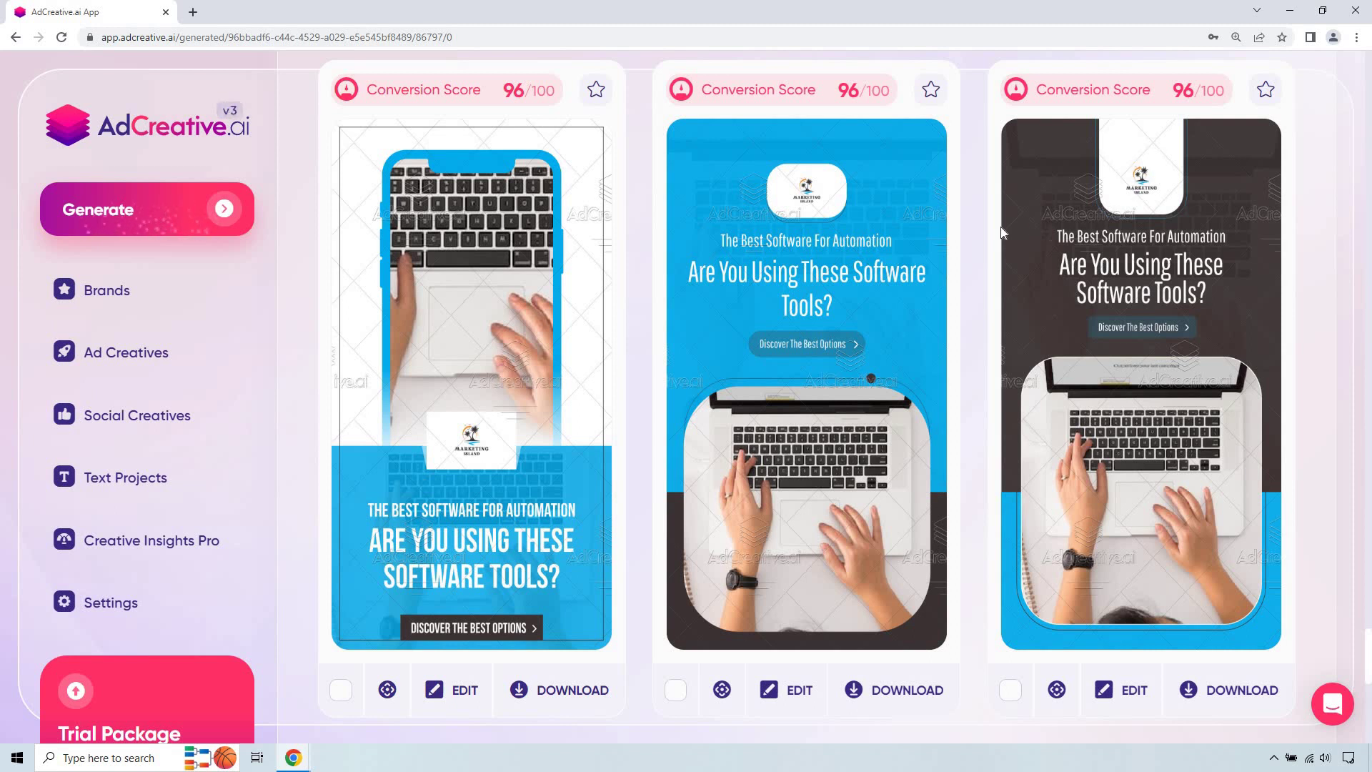
{"action": "scroll", "coordinate": [973, 232], "scroll_direction": "down", "scroll_amount": 8}
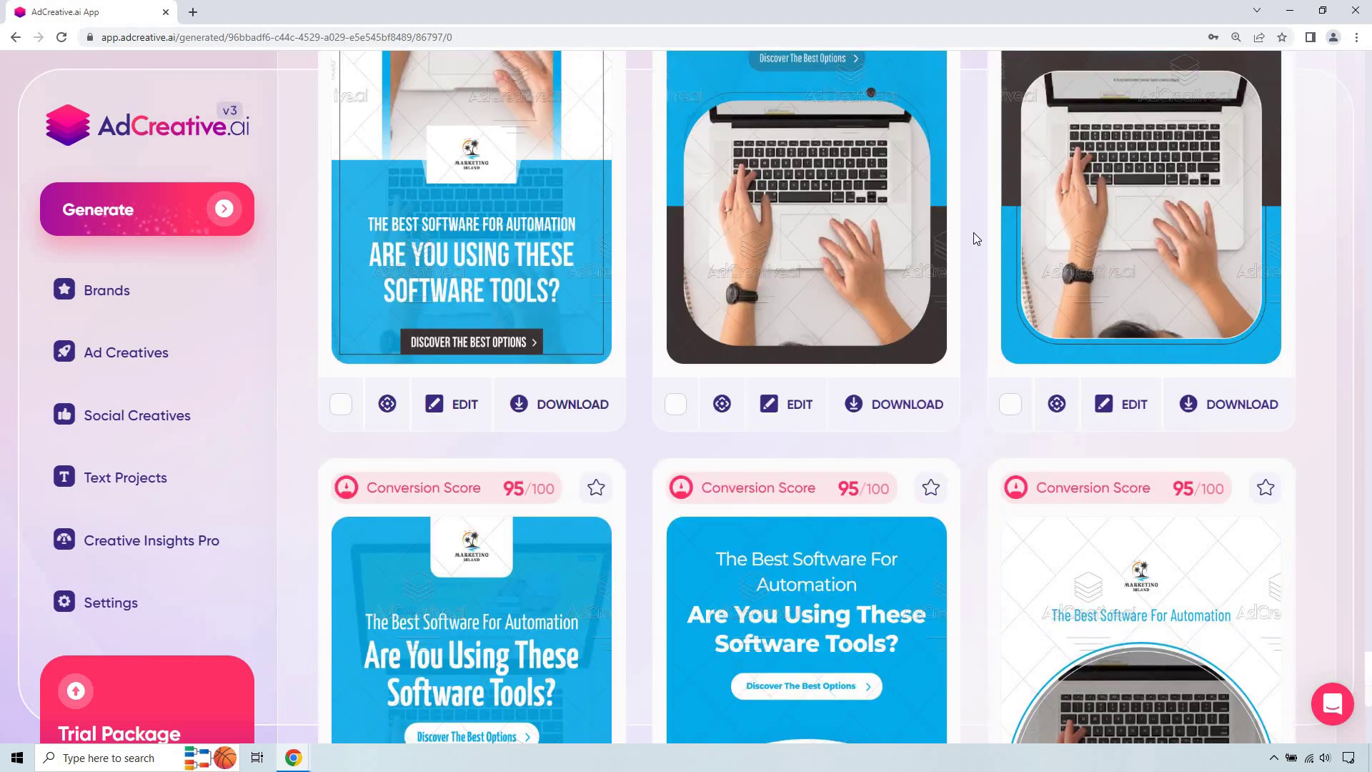
{"action": "scroll", "coordinate": [973, 233], "scroll_direction": "down", "scroll_amount": 10}
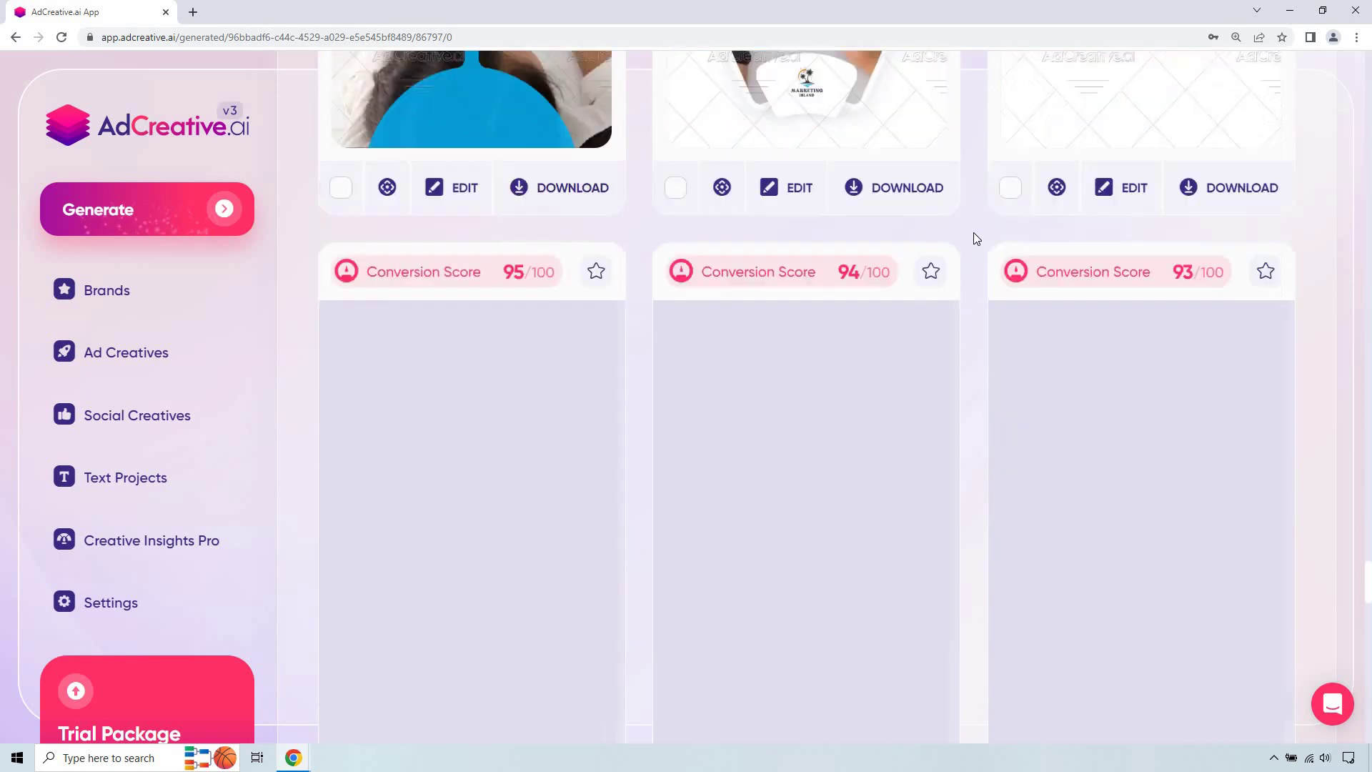
{"action": "scroll", "coordinate": [974, 233], "scroll_direction": "down", "scroll_amount": 10}
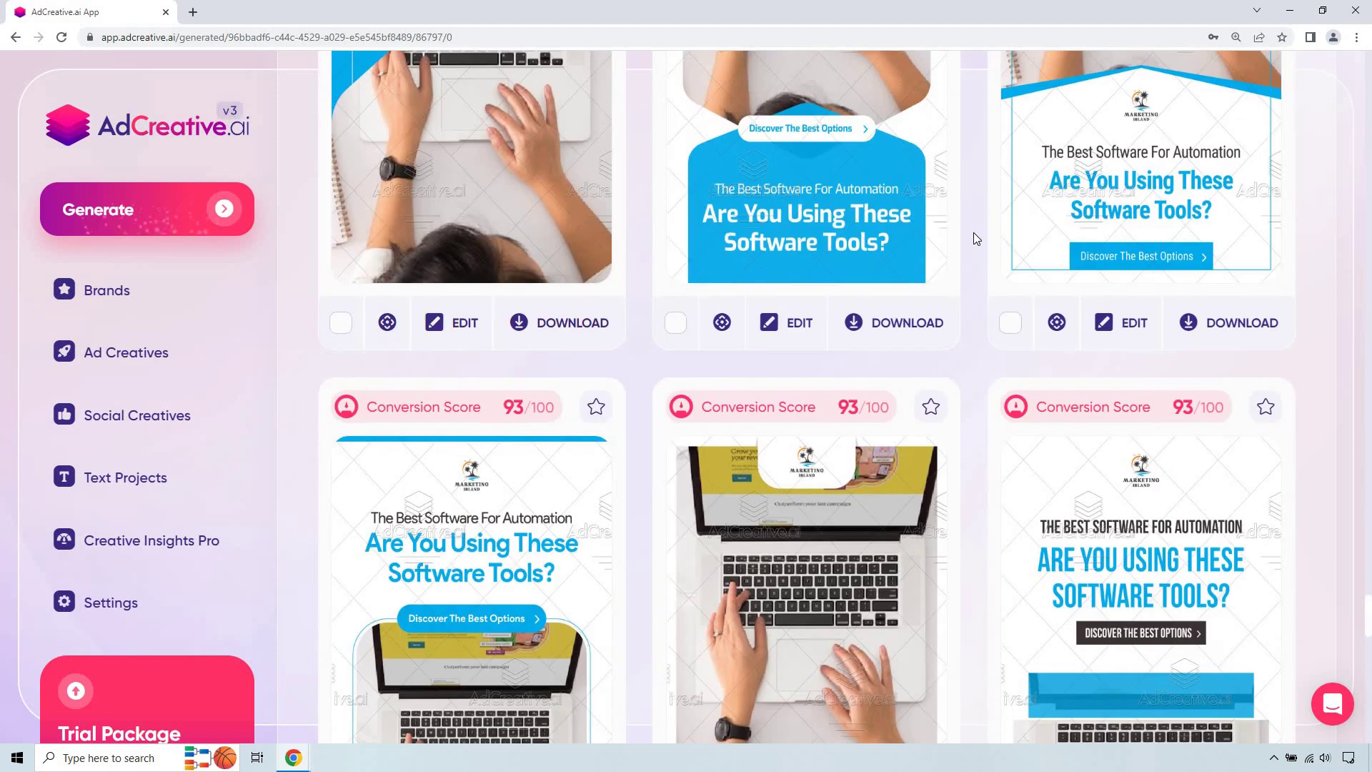
{"action": "scroll", "coordinate": [973, 233], "scroll_direction": "down", "scroll_amount": 10}
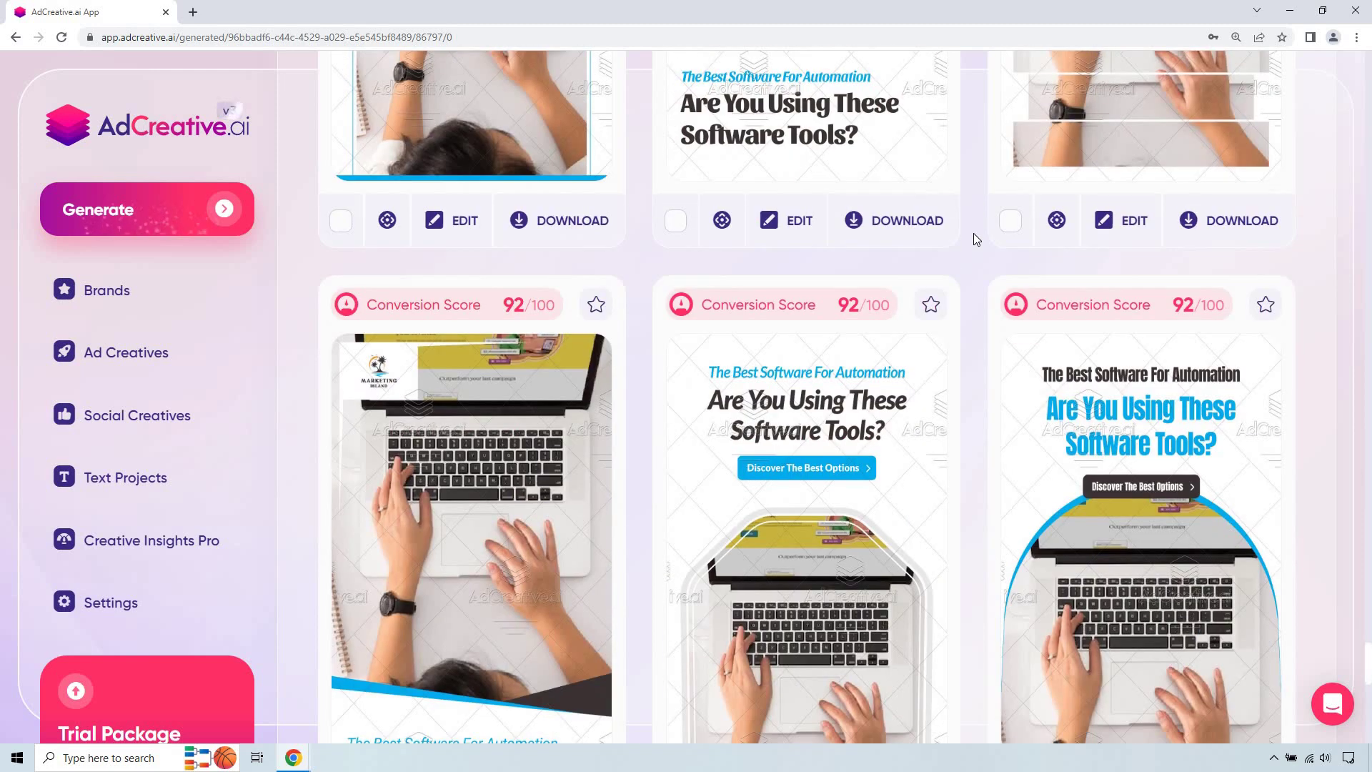
{"action": "scroll", "coordinate": [973, 234], "scroll_direction": "down", "scroll_amount": 10}
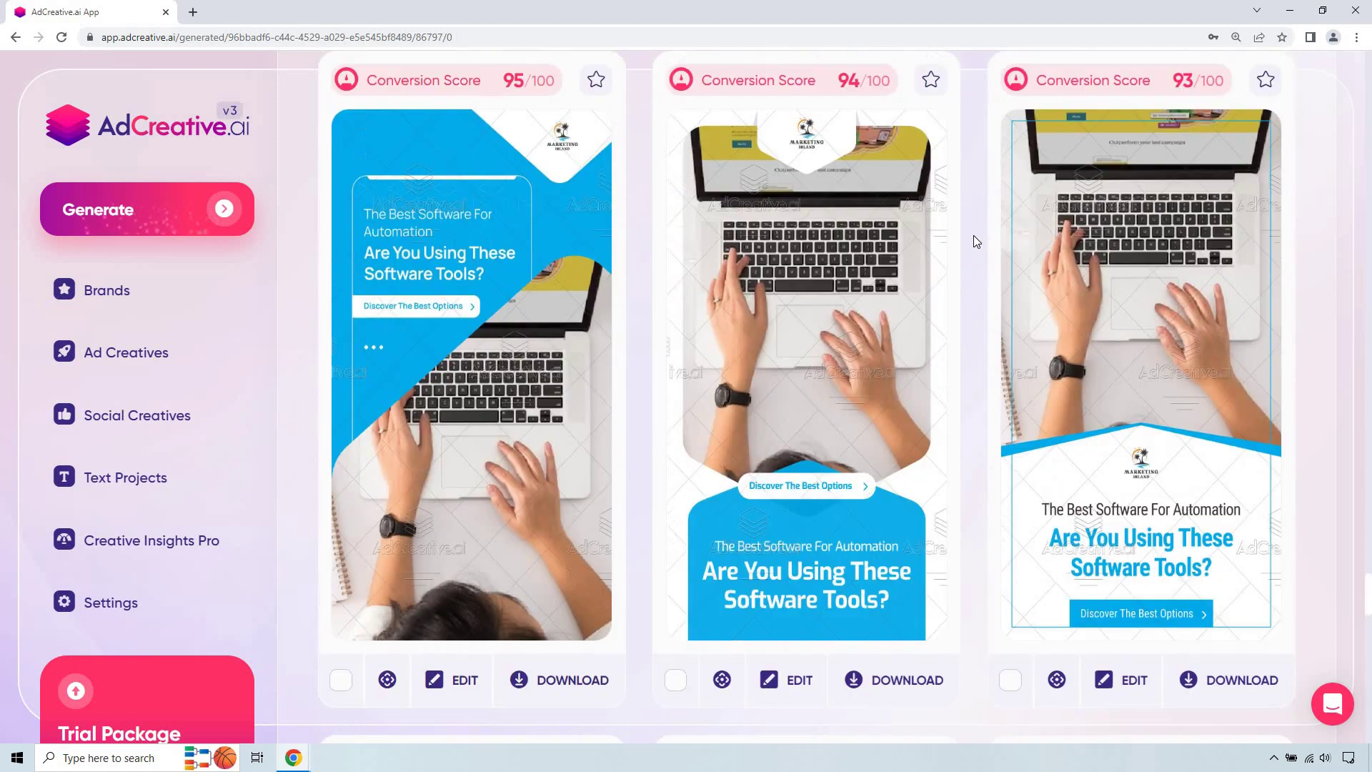
{"action": "scroll", "coordinate": [973, 241], "scroll_direction": "down", "scroll_amount": 10}
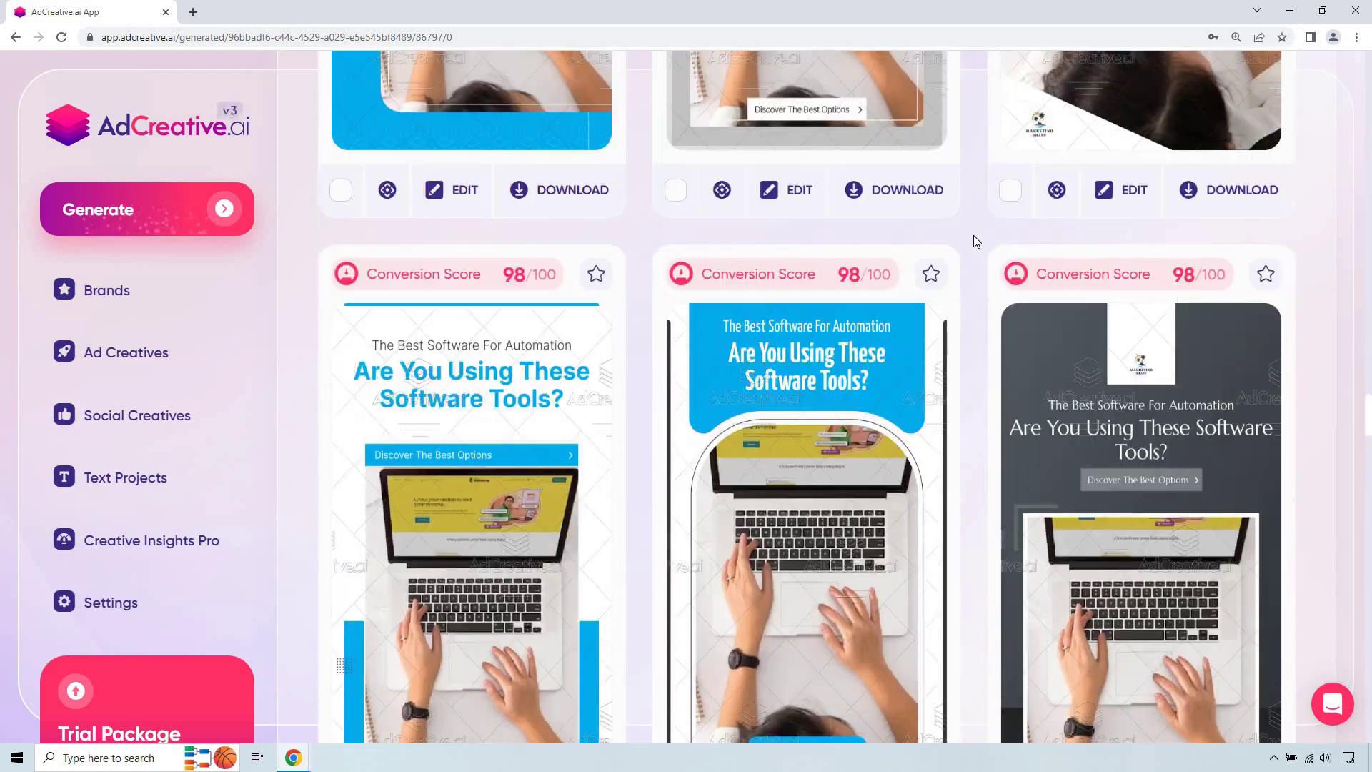
{"action": "scroll", "coordinate": [973, 236], "scroll_direction": "down", "scroll_amount": 10}
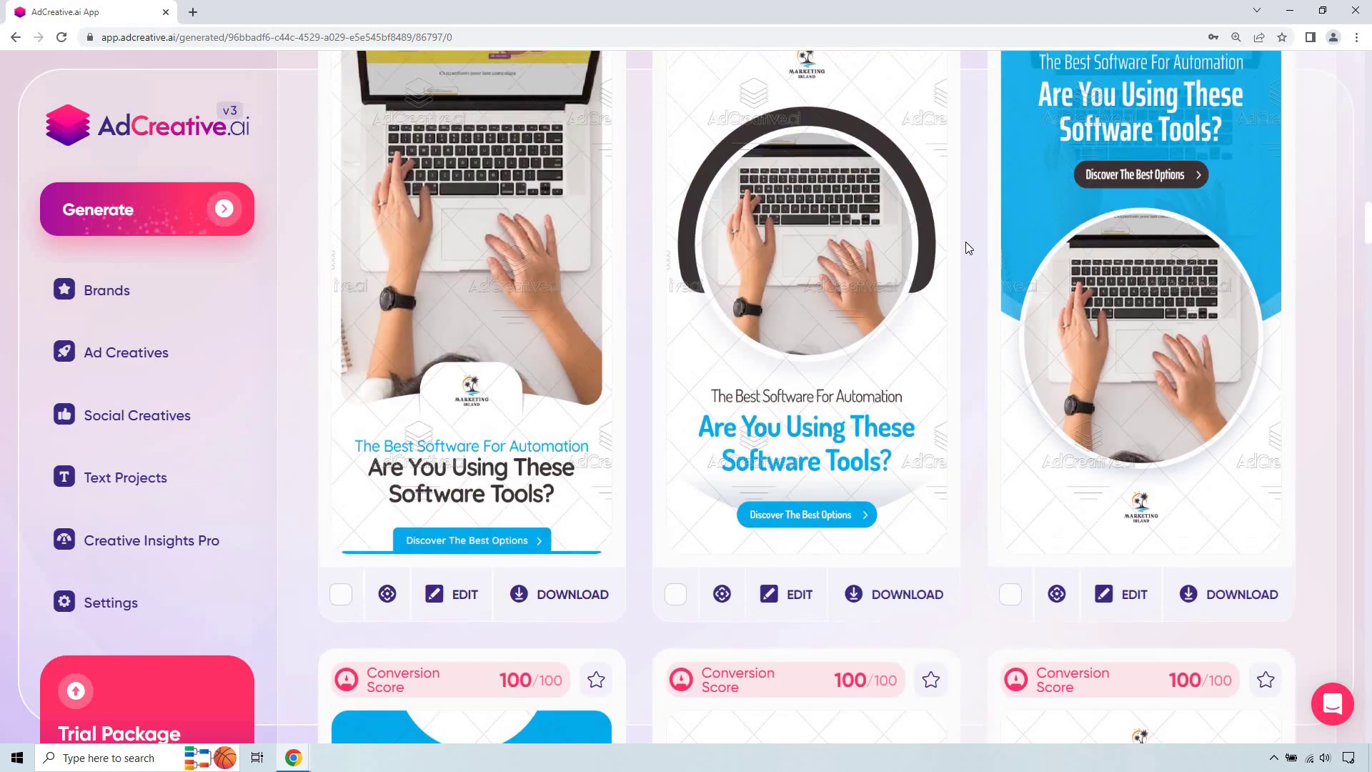
{"action": "scroll", "coordinate": [966, 242], "scroll_direction": "up", "scroll_amount": 15}
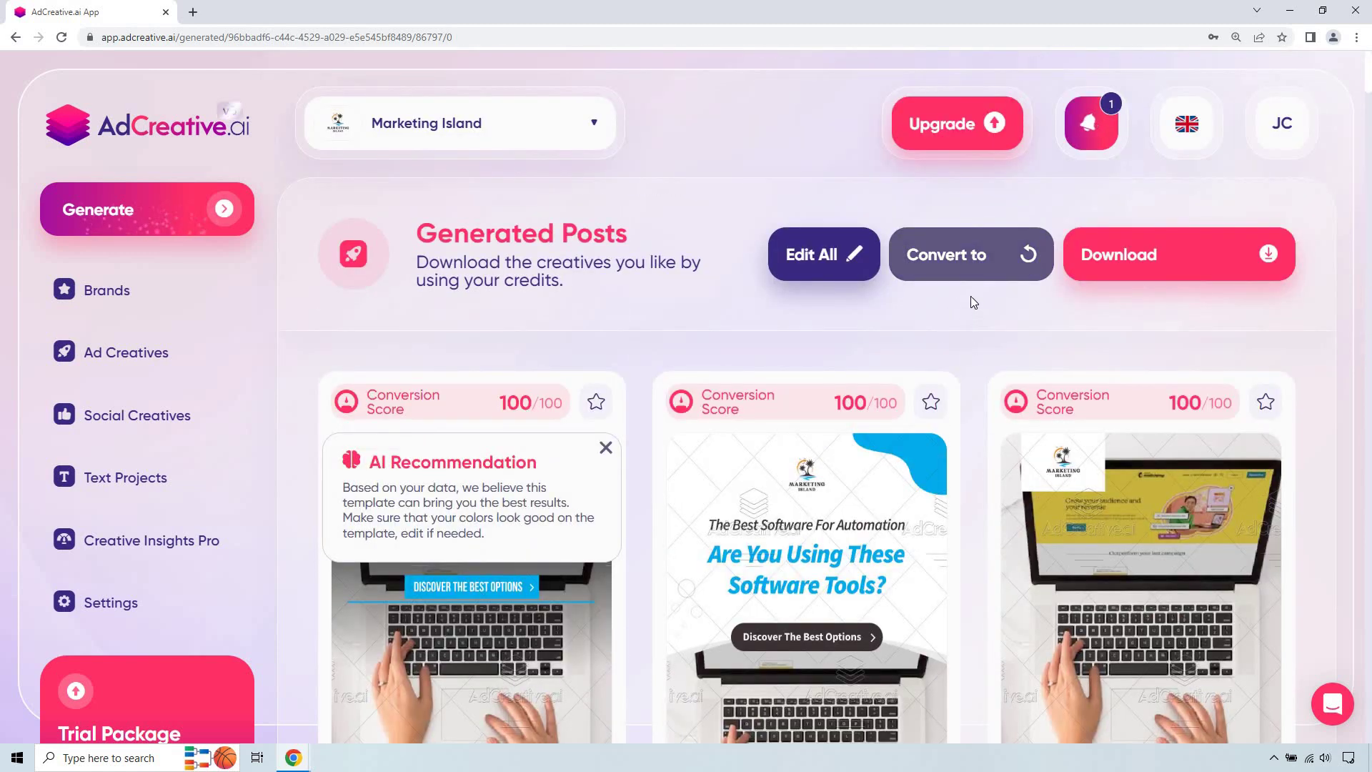
Close the AI Recommendation popup over the top 100/100 creative card
{"action": "scroll", "coordinate": [971, 296], "scroll_direction": "down", "scroll_amount": 3}
{"action": "scroll", "coordinate": [969, 300], "scroll_direction": "down", "scroll_amount": 2}
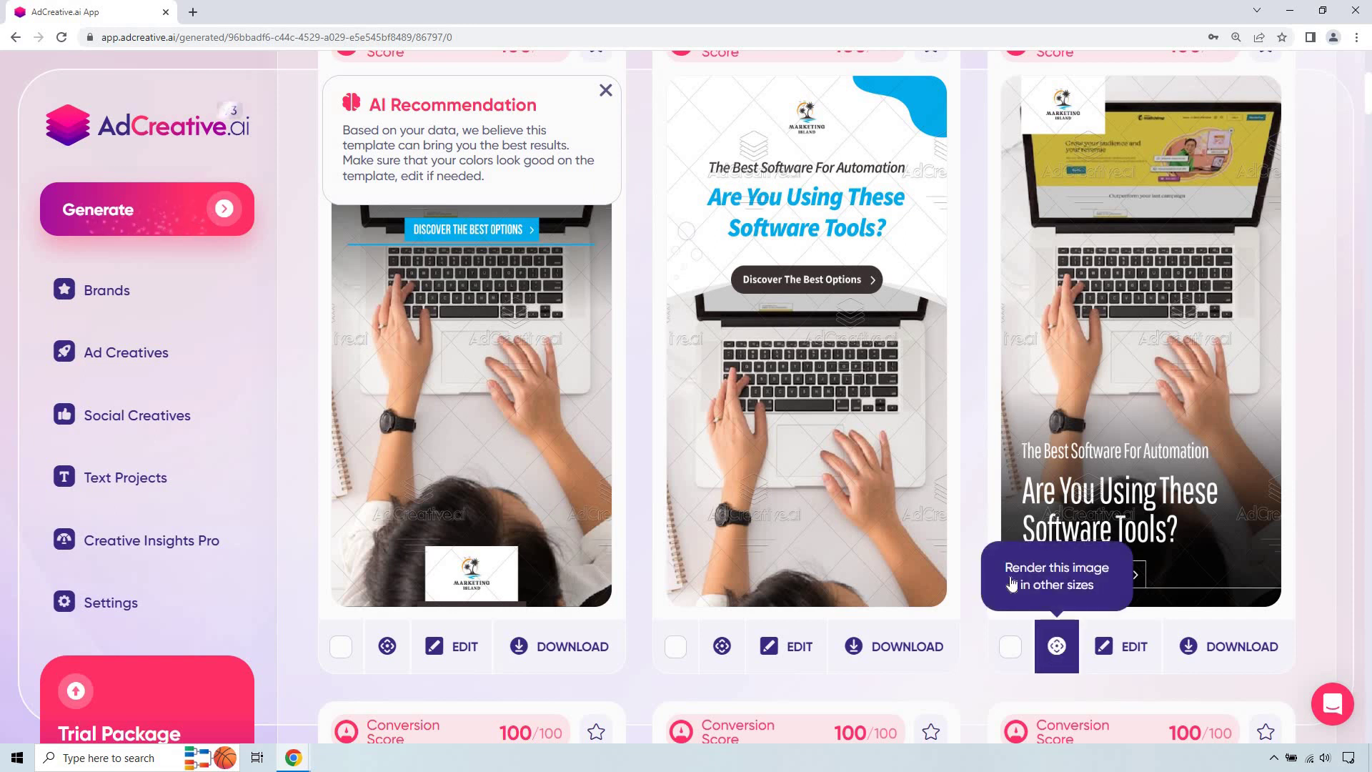
{"action": "scroll", "coordinate": [975, 505], "scroll_direction": "up", "scroll_amount": 2}
{"action": "scroll", "coordinate": [973, 508], "scroll_direction": "up", "scroll_amount": 2}
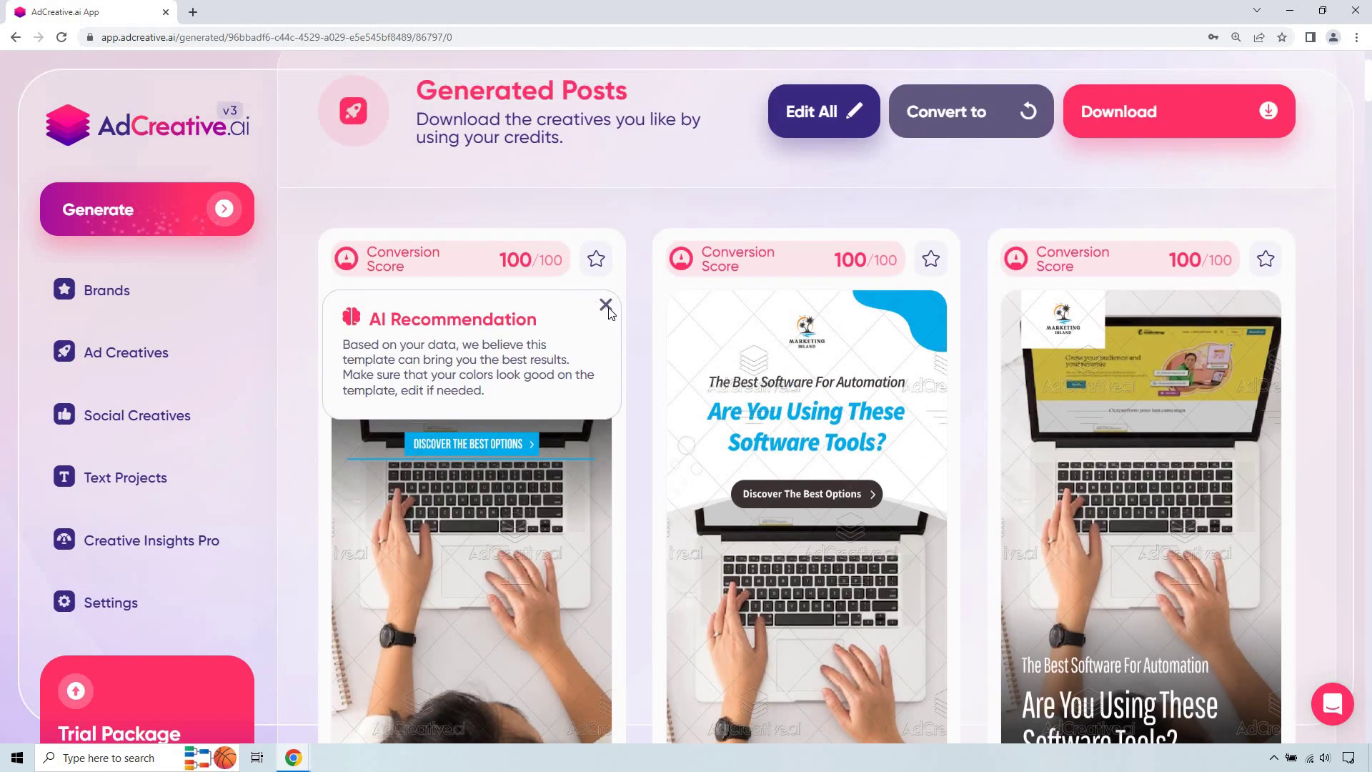
{"action": "left_click", "coordinate": [607, 303]}
{"action": "scroll", "coordinate": [627, 351], "scroll_direction": "up", "scroll_amount": 2}
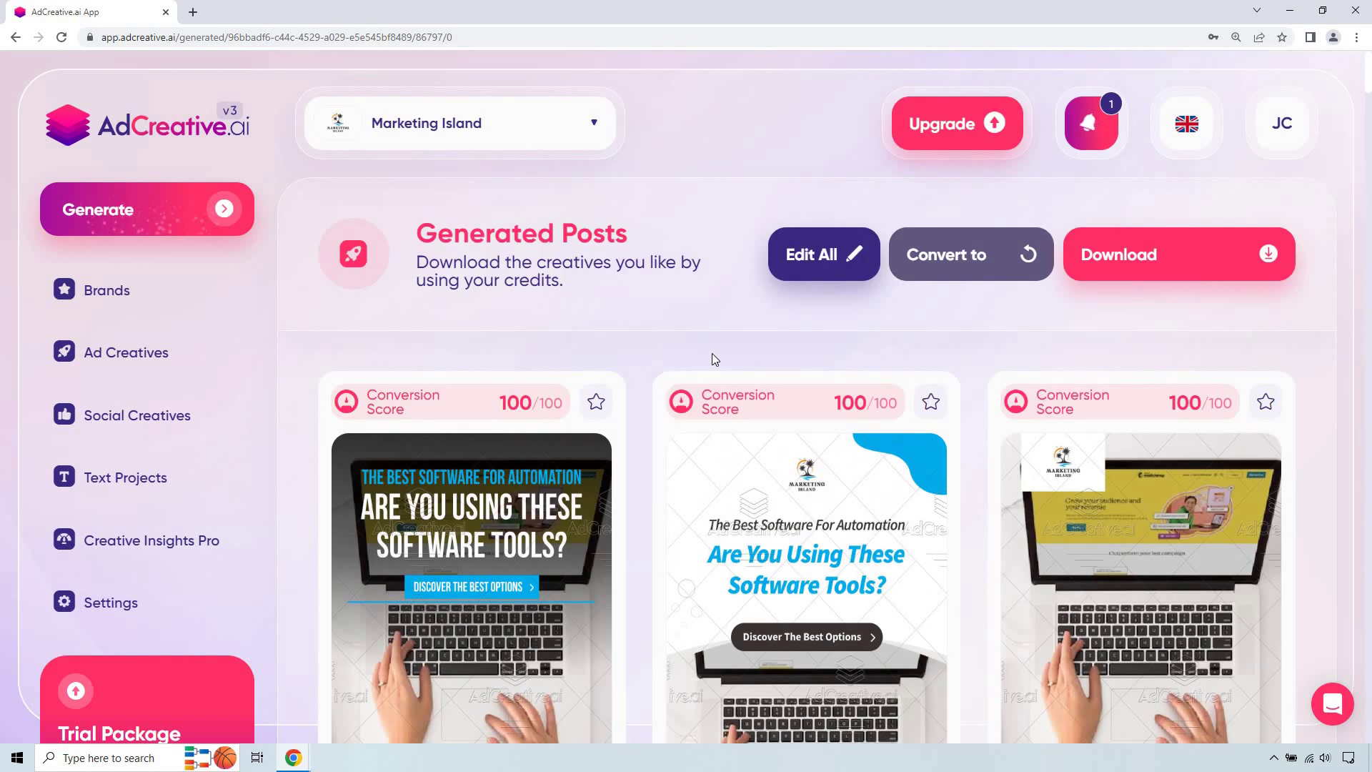